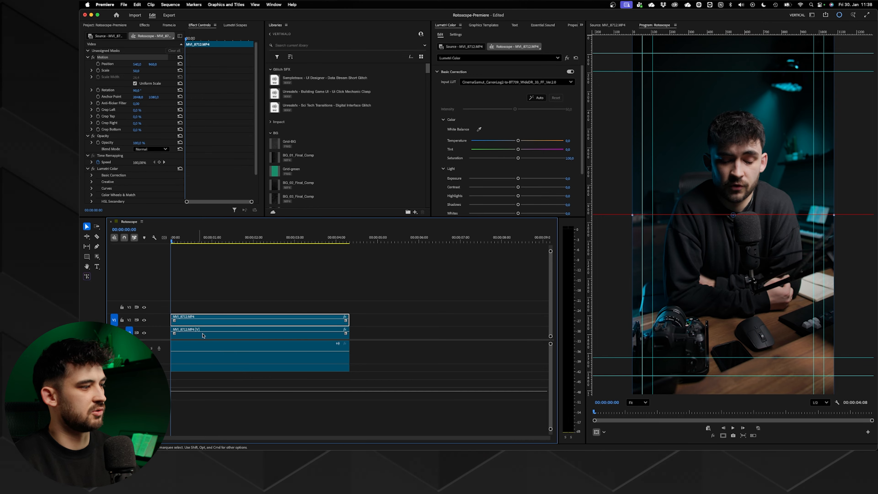
- Draw an object mask around the man on the upper MVI_8712.MP4 clip with the Object Mask tool
click(203, 331)
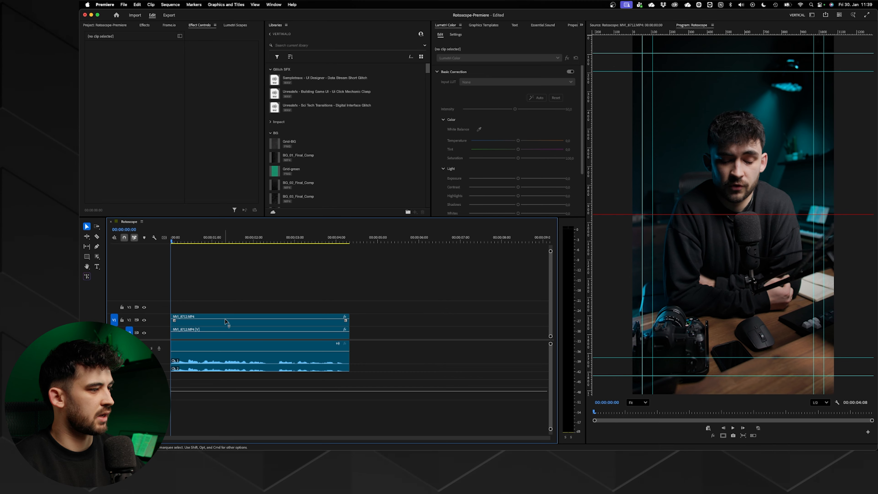
click(226, 322)
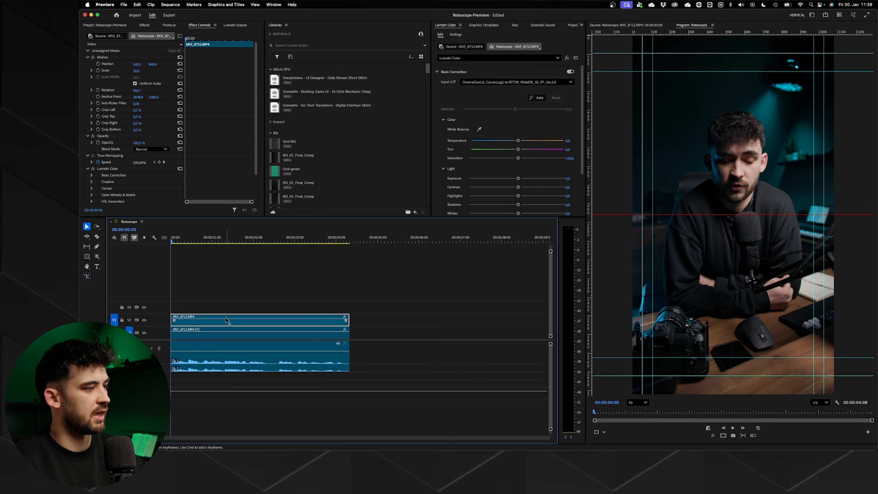
click(97, 257)
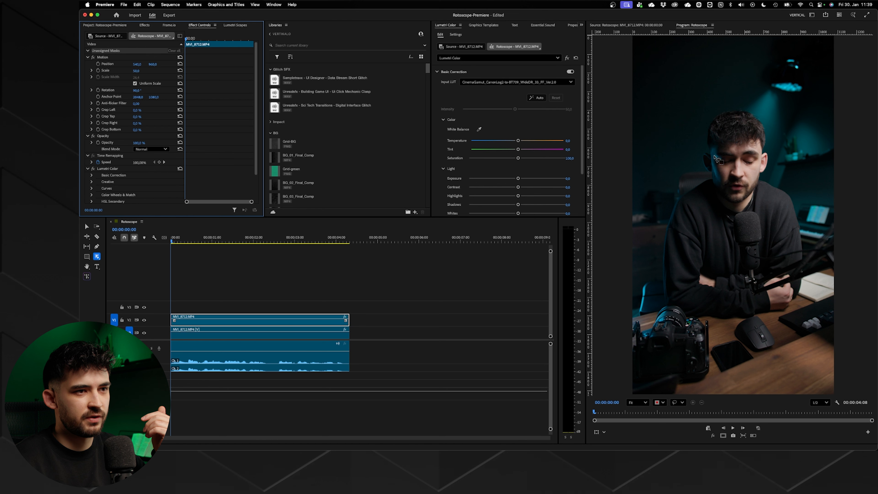
drag(754, 120, 736, 116)
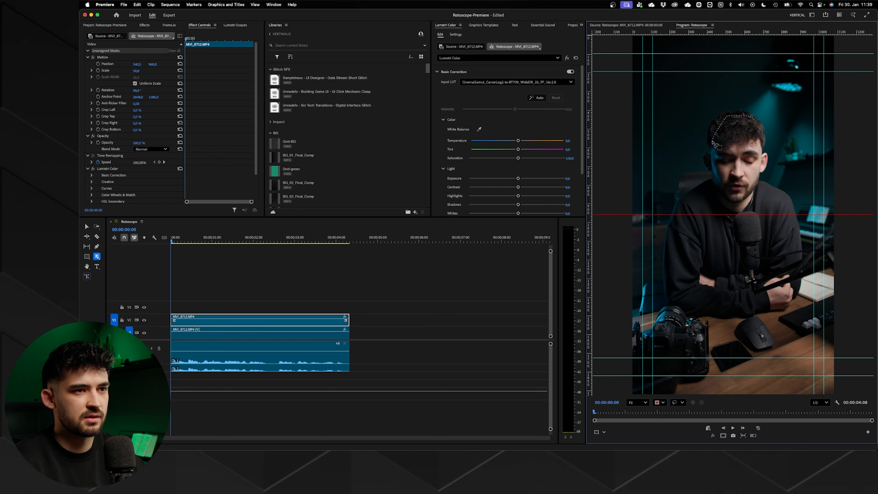
drag(715, 154, 709, 157)
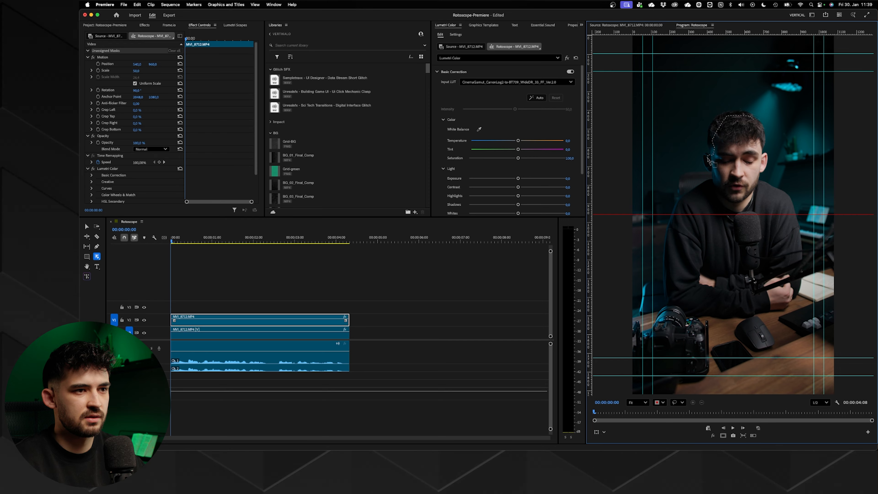
mouse_move(715, 175)
mouse_down()
mouse_move(668, 220)
mouse_move(667, 301)
mouse_move(753, 311)
mouse_move(790, 295)
mouse_move(800, 275)
mouse_move(799, 227)
mouse_move(786, 196)
mouse_move(757, 178)
mouse_move(767, 161)
mouse_move(753, 119)
mouse_up()
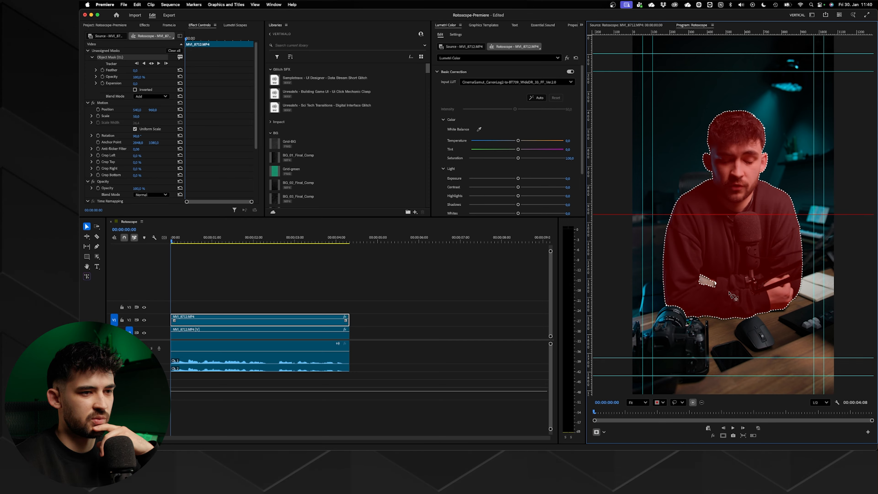
- Add the missing sleeve area to the man's object mask and track the mask forward through the clip
mouse_move(701, 291)
mouse_down()
mouse_move(730, 286)
mouse_move(707, 271)
mouse_move(697, 283)
mouse_up()
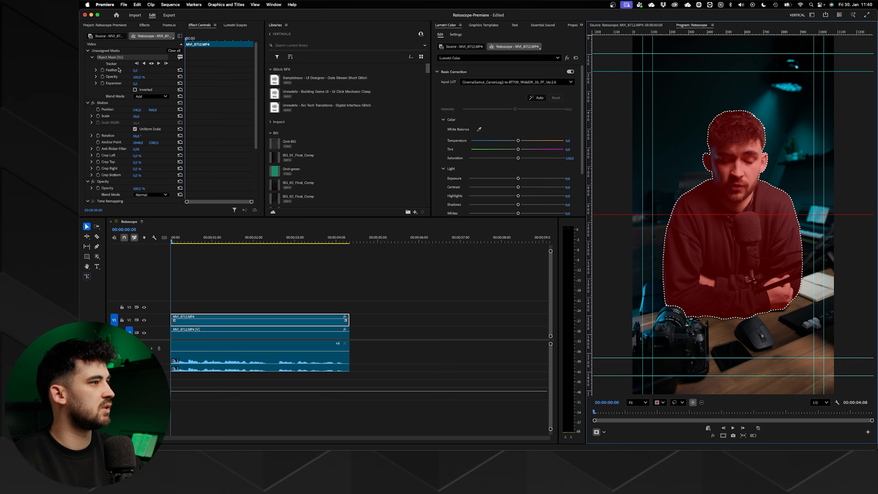
click(115, 65)
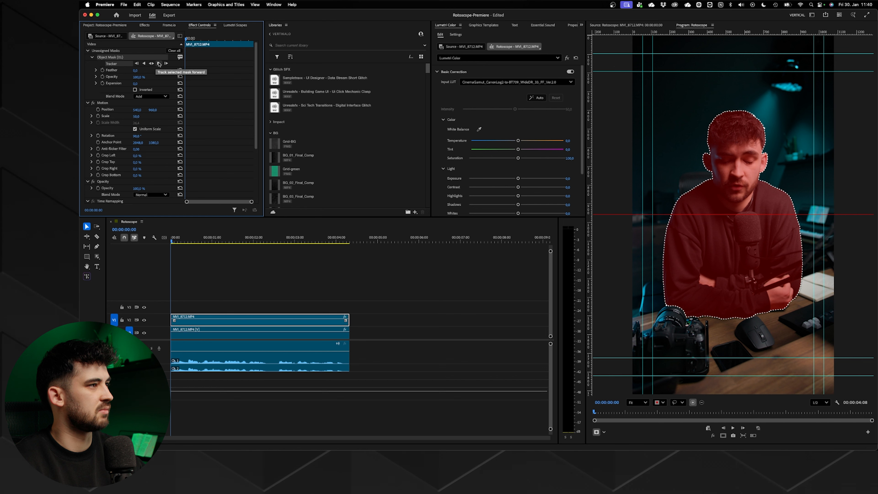
click(158, 64)
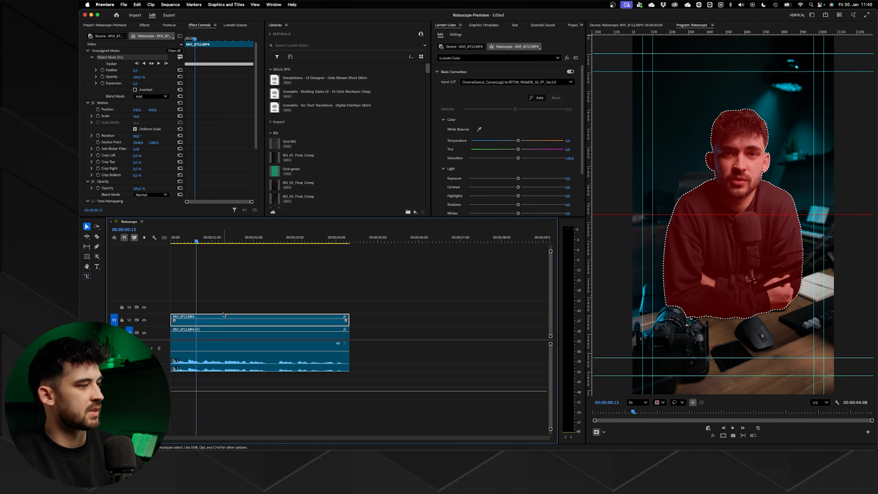
- Assign the object mask to the upper clip's Opacity and check the cutout with the lower clip disabled
click(114, 58)
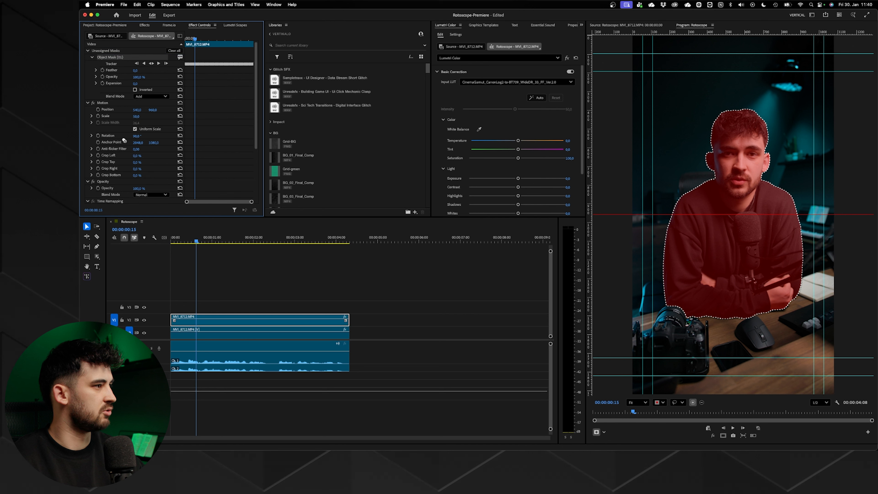
click(108, 181)
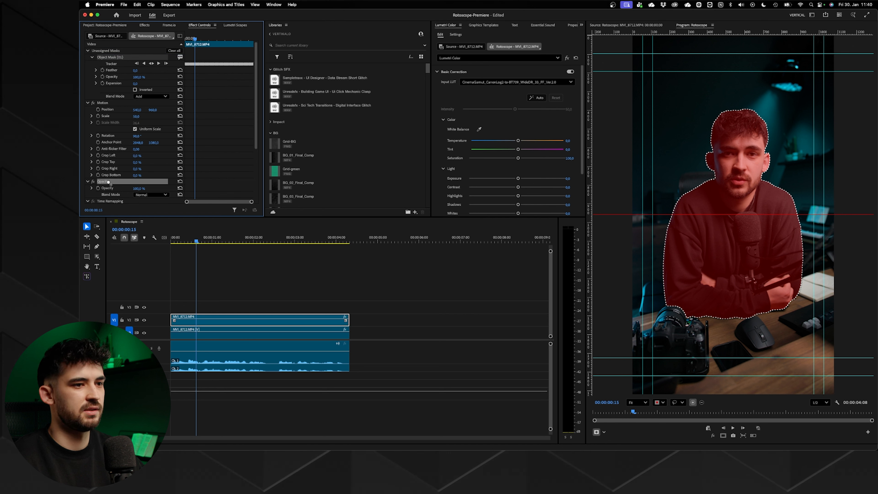
drag(108, 181, 108, 182)
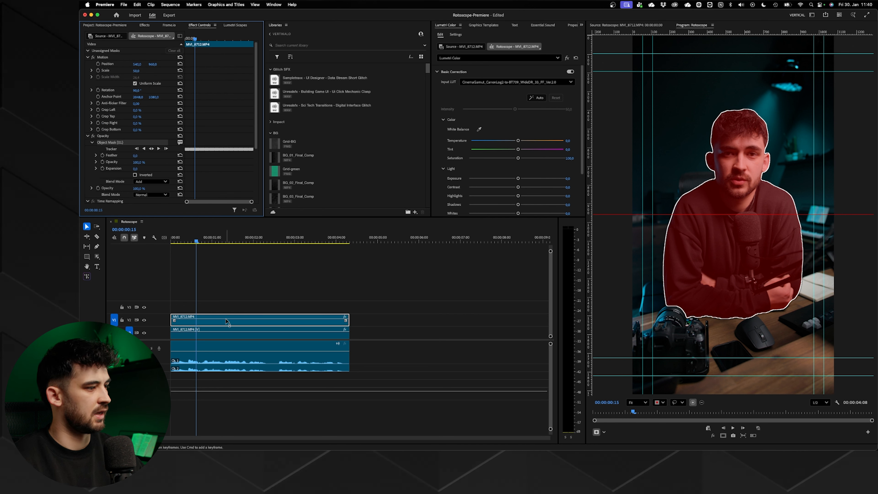
click(229, 334)
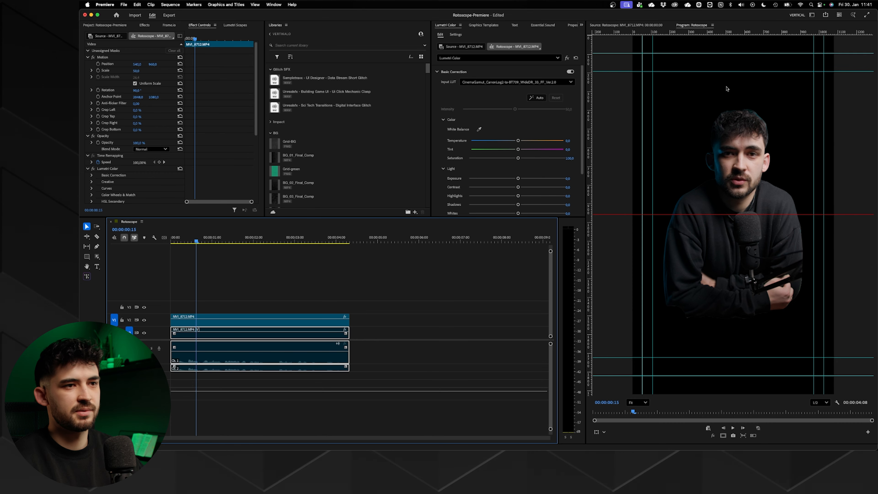
drag(196, 241, 255, 242)
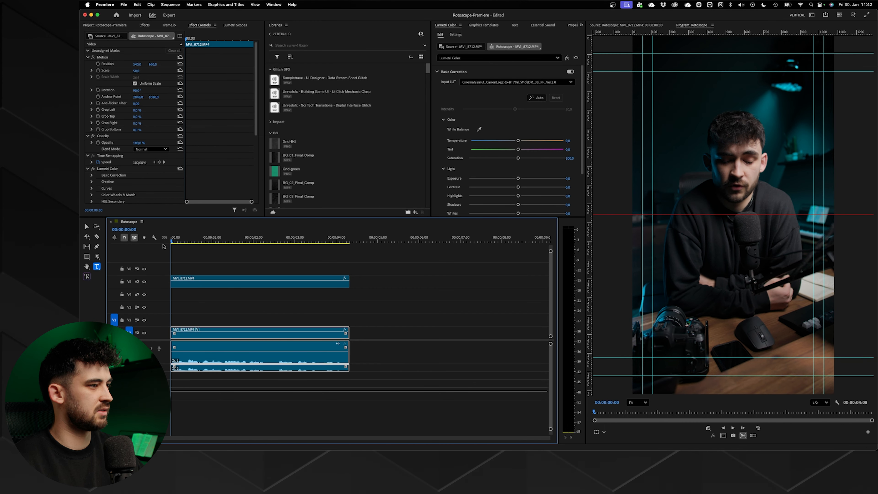
- Generate a static English transcript of the sequence without speaker separation, analysing the Mix audio track
click(518, 25)
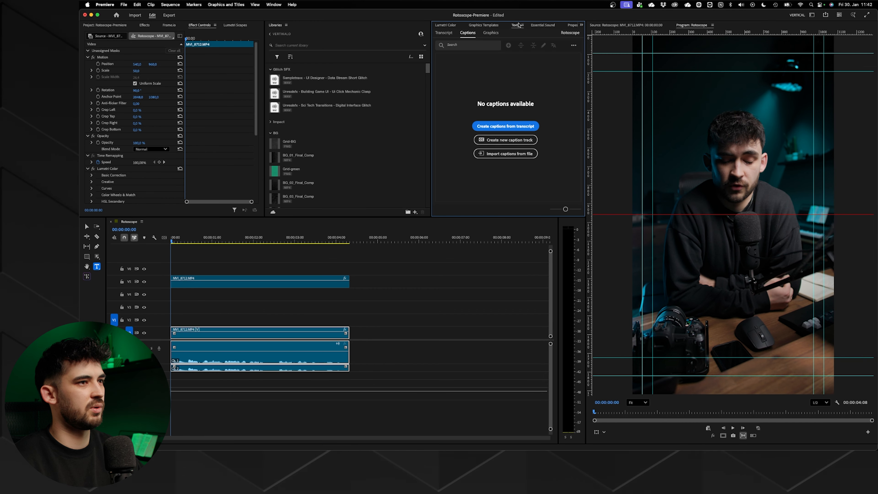
click(444, 33)
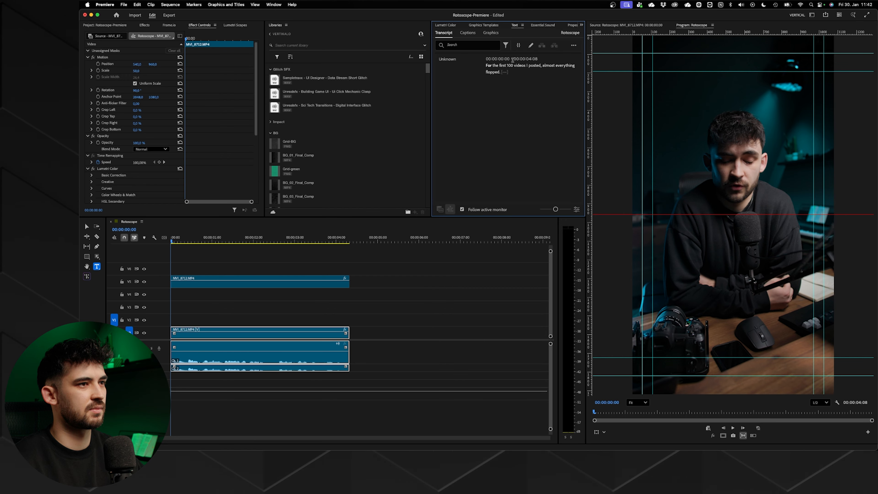
click(573, 46)
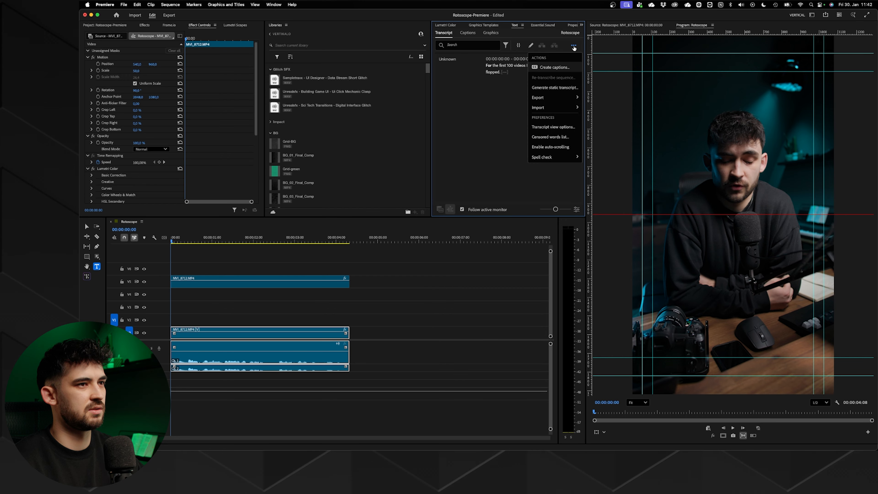
click(553, 88)
click(449, 236)
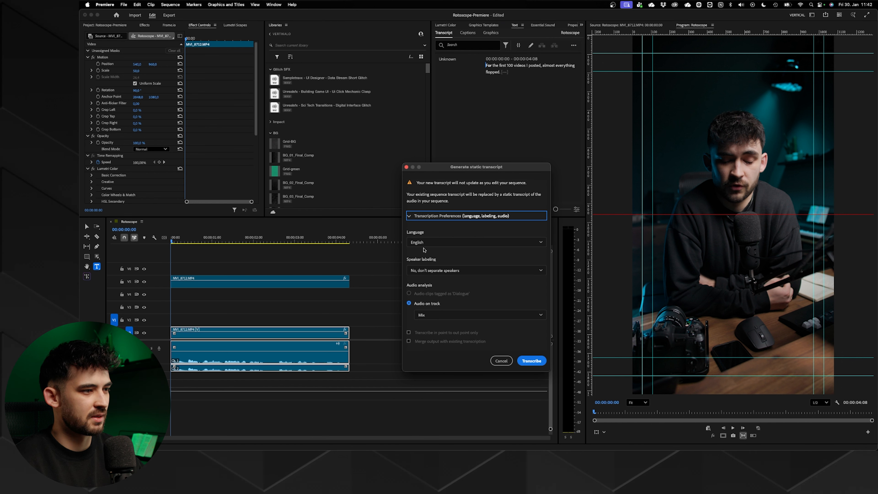
click(426, 272)
click(429, 292)
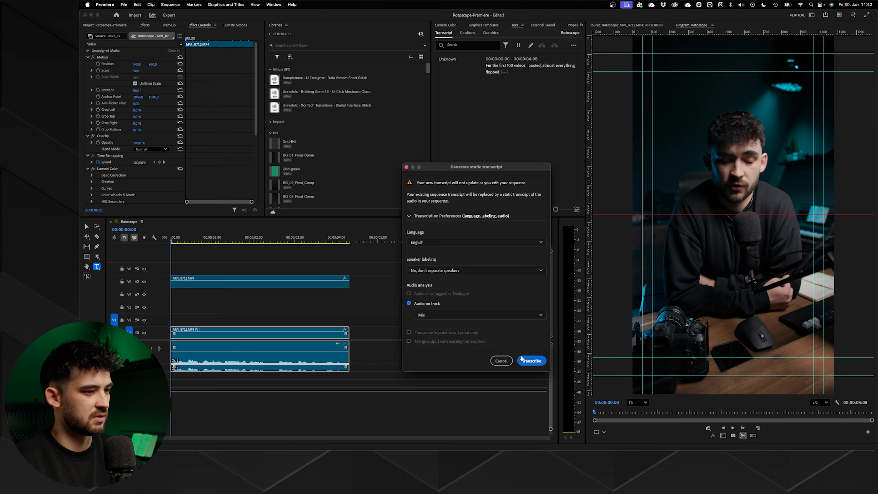
click(531, 360)
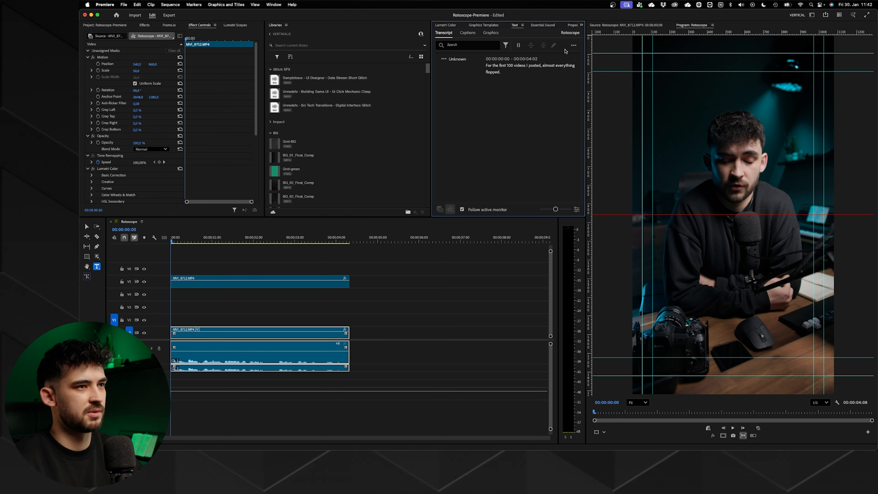
- Create Subtitle captions from the transcript with 7 characters maximum, 1.2 seconds minimum duration, 0 frames gap and single lines
click(573, 45)
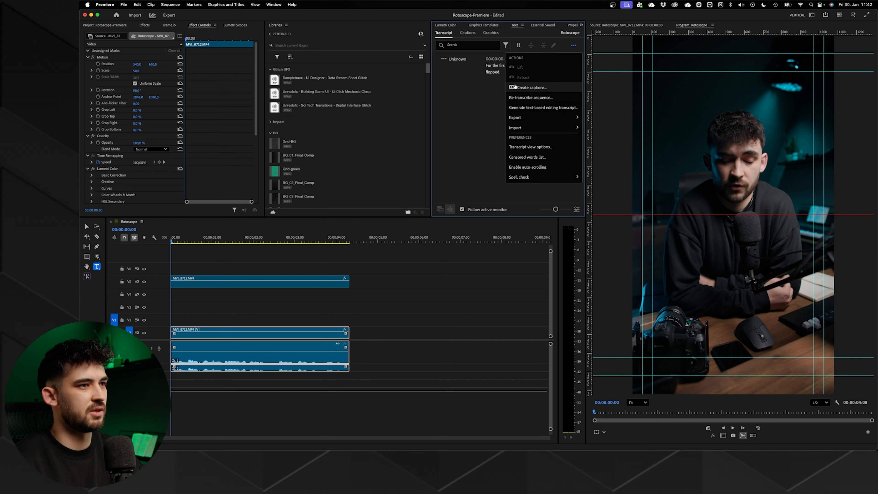
click(522, 87)
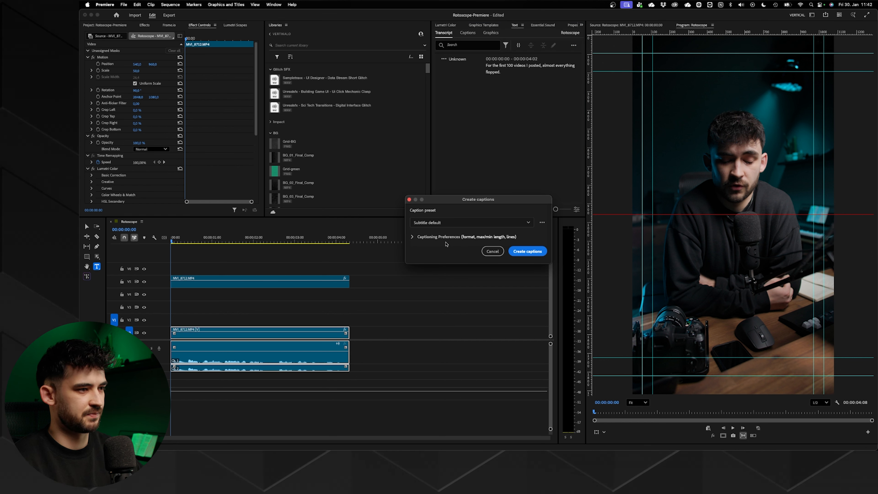
click(437, 237)
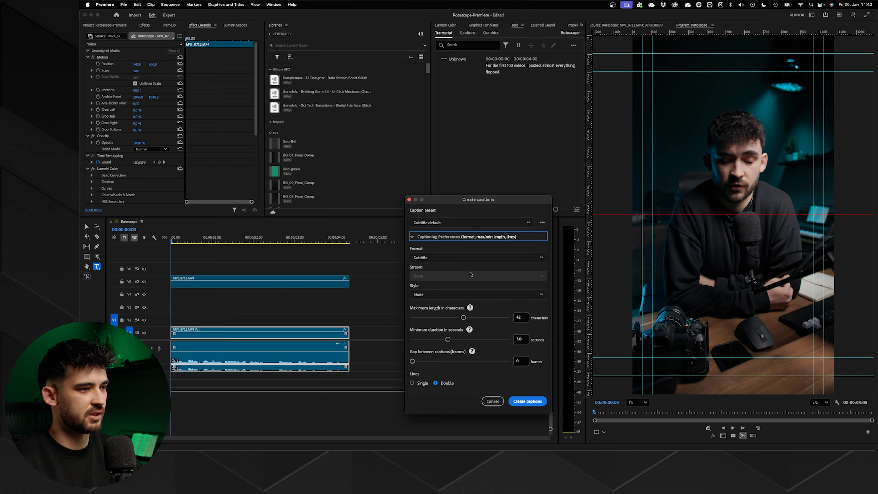
drag(463, 317, 412, 317)
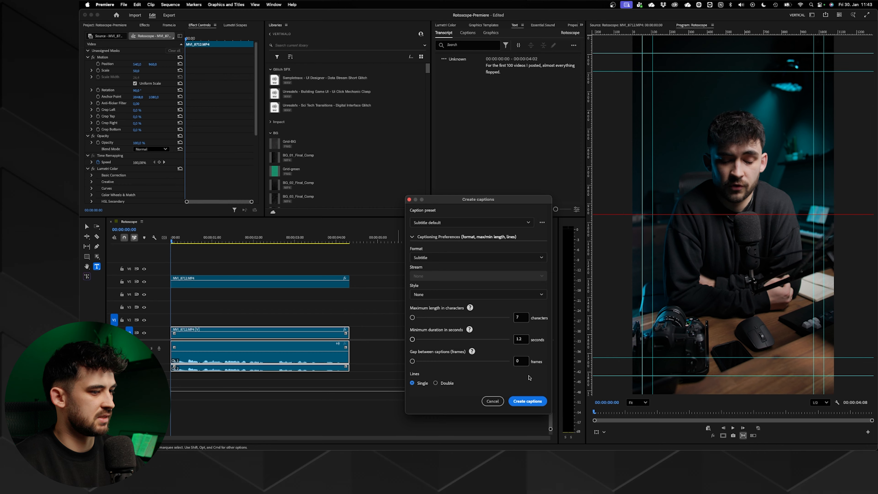
click(524, 399)
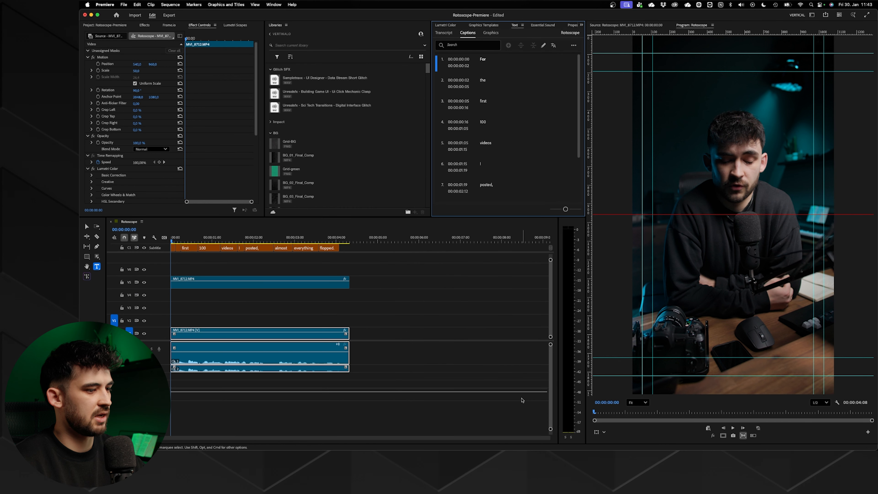
- Select the first caption, "For", and set its alignment zone to the centre of the frame
click(230, 257)
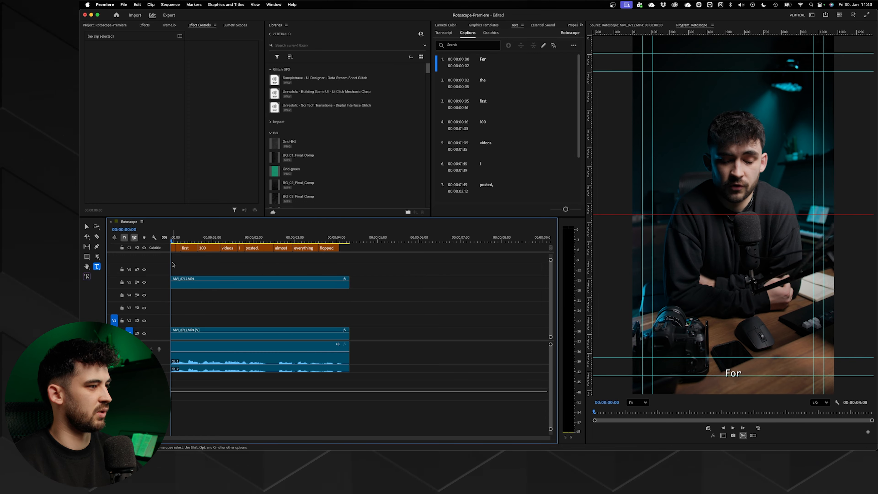
click(173, 247)
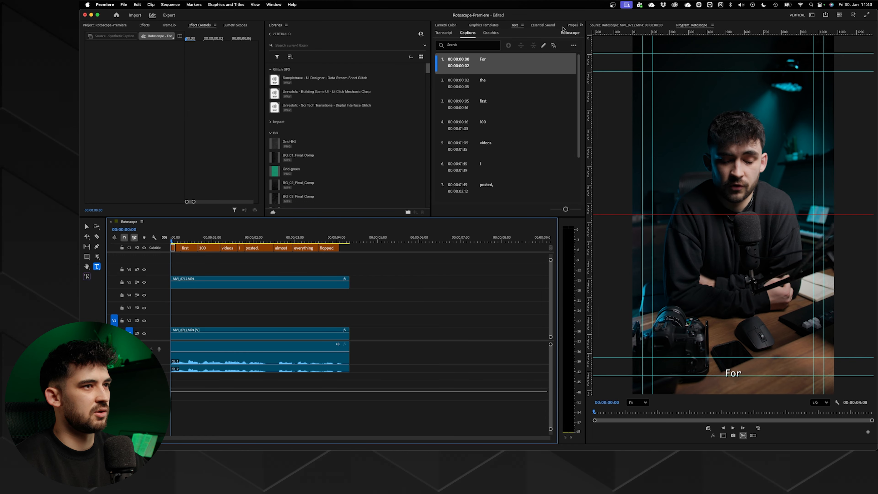
click(572, 25)
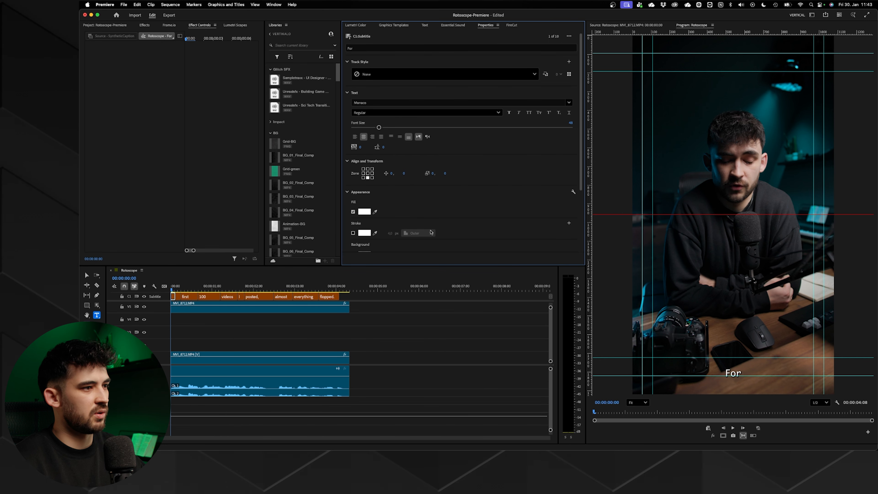
click(368, 173)
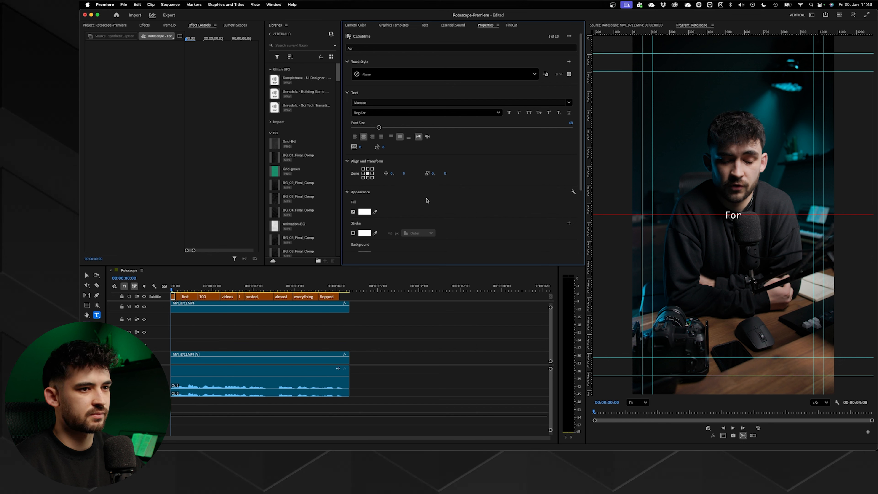
- Set the caption's font to Roc Grotesk in the Black style and turn on All Caps
click(382, 103)
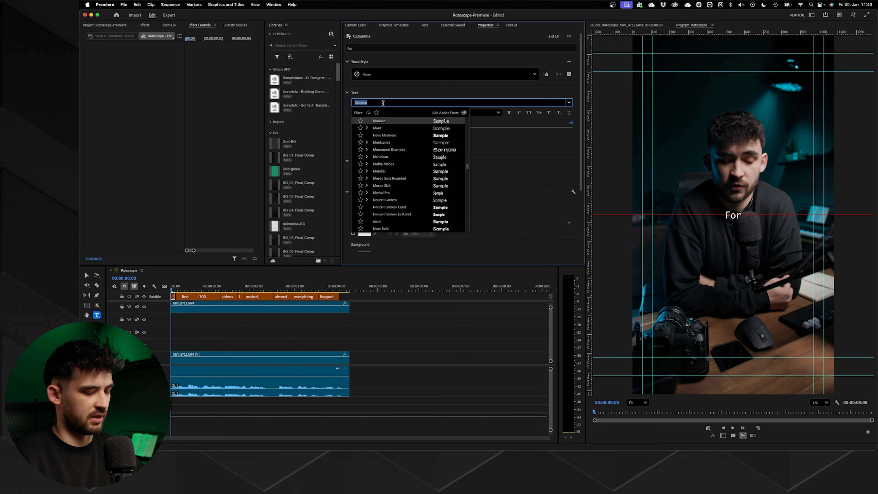
text(Roc Grotesk)
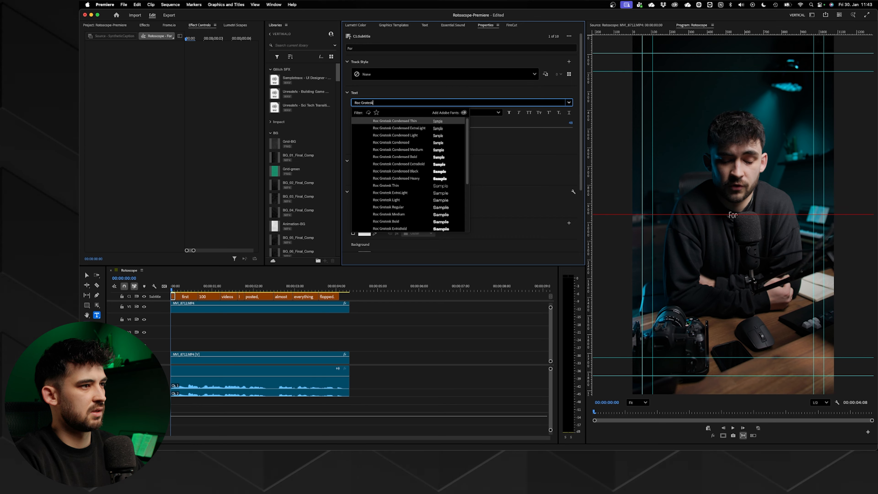
scroll(390, 200, down, 2)
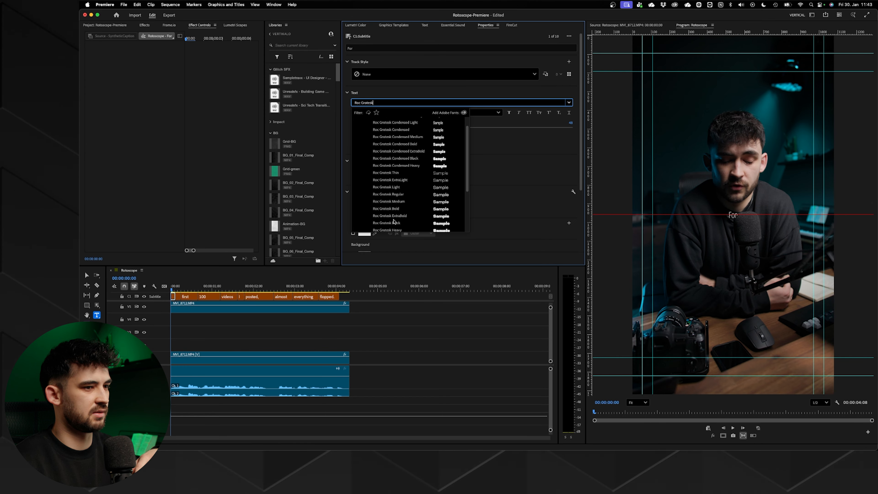
click(394, 223)
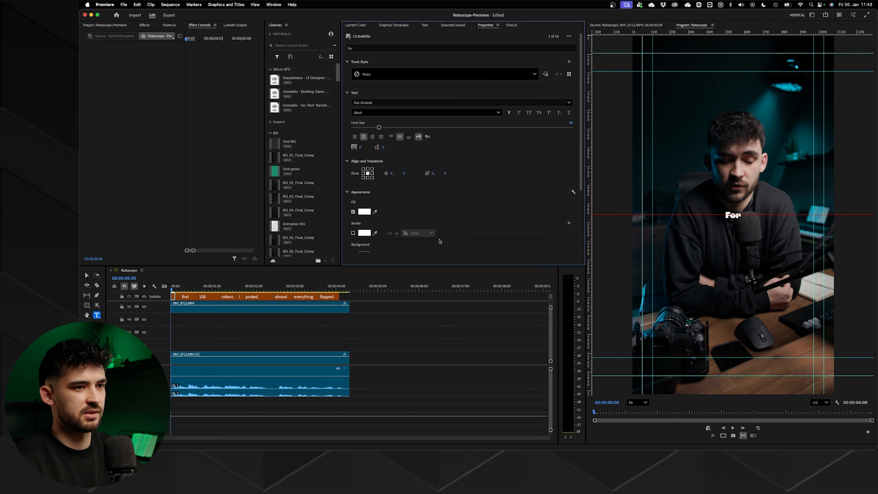
click(390, 113)
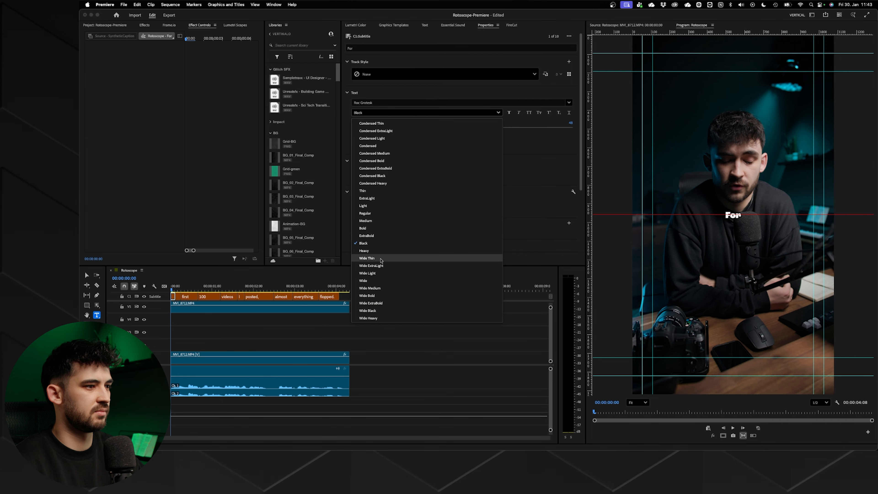
click(377, 236)
click(529, 113)
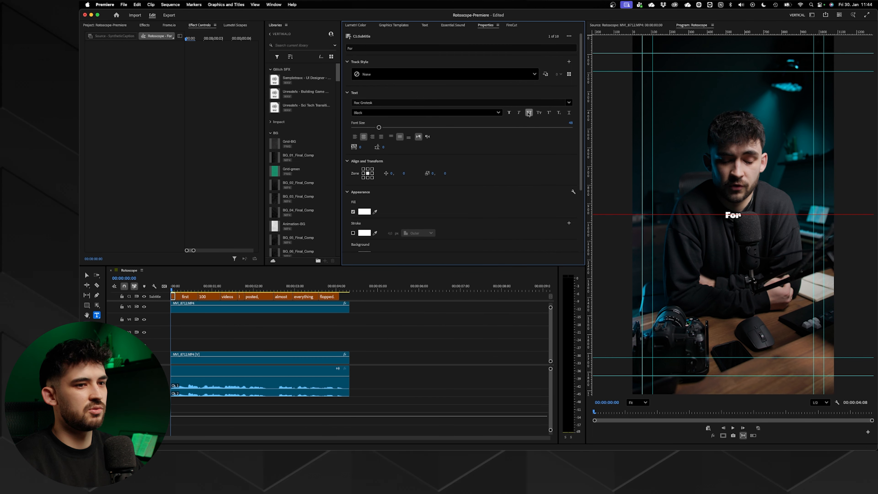
scroll(411, 215, down, 5)
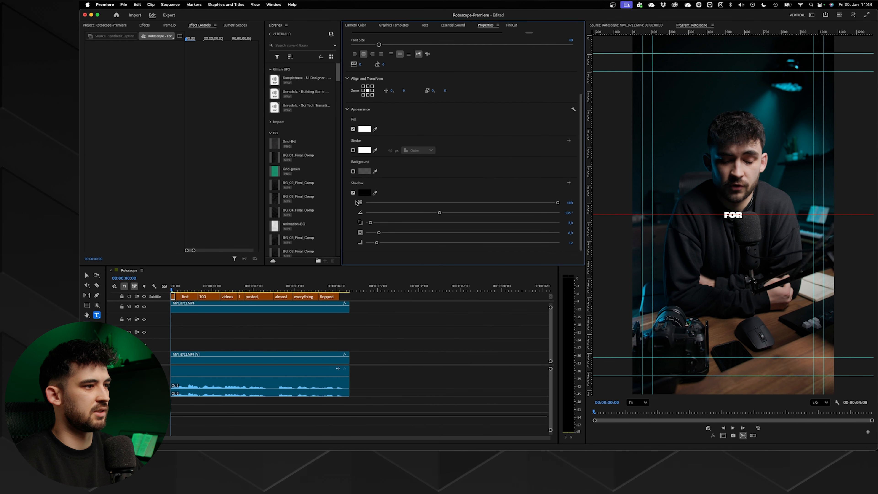
- Turn off the "For" caption's shadow and set its font size to 147
click(353, 193)
drag(379, 127, 462, 127)
- Select all captions in the sequence and raise them vertically so the text sits just above the man's head
drag(362, 295, 173, 298)
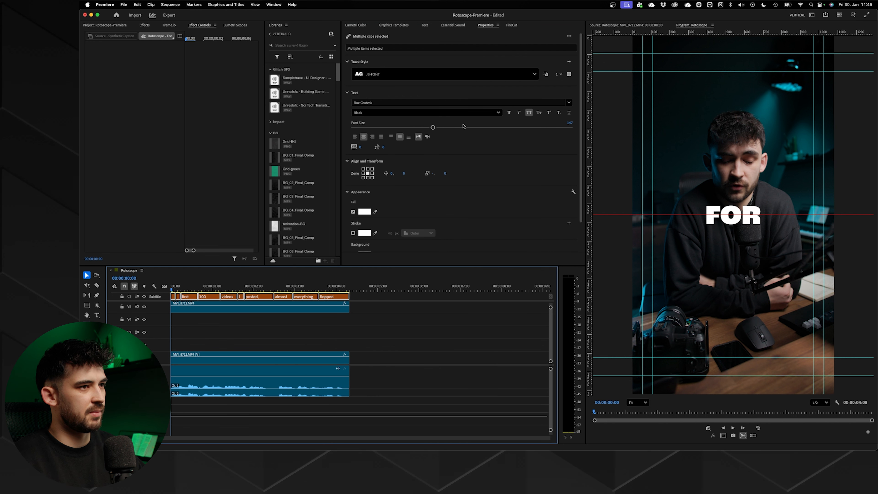
drag(405, 174, 309, 175)
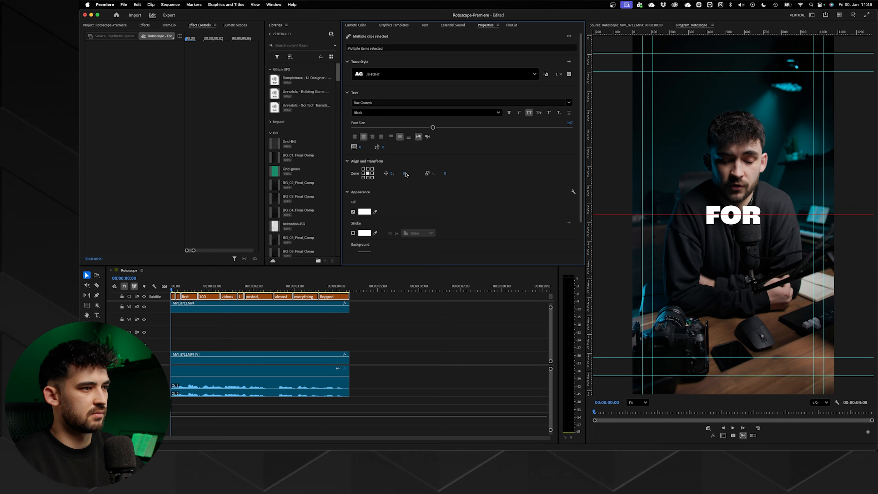
drag(404, 174, 226, 169)
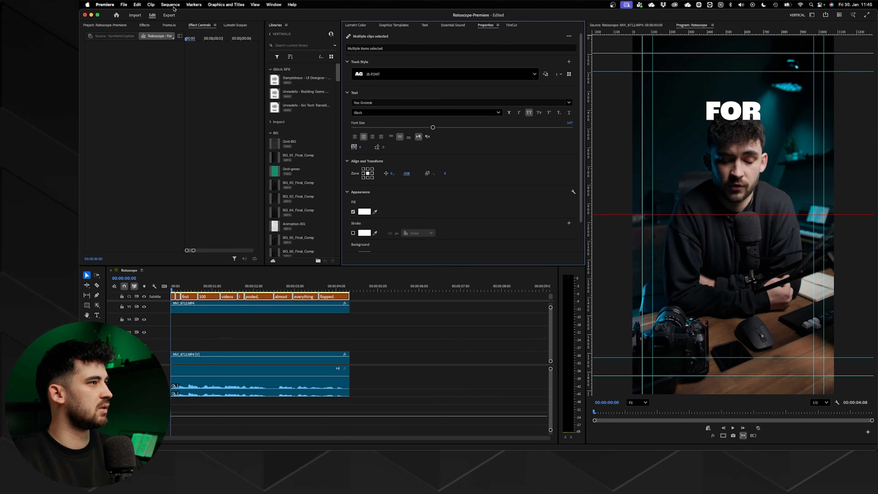
- Upgrade all captions to graphics and move the resulting clips onto the track directly beneath the masked cut-out clip
click(218, 4)
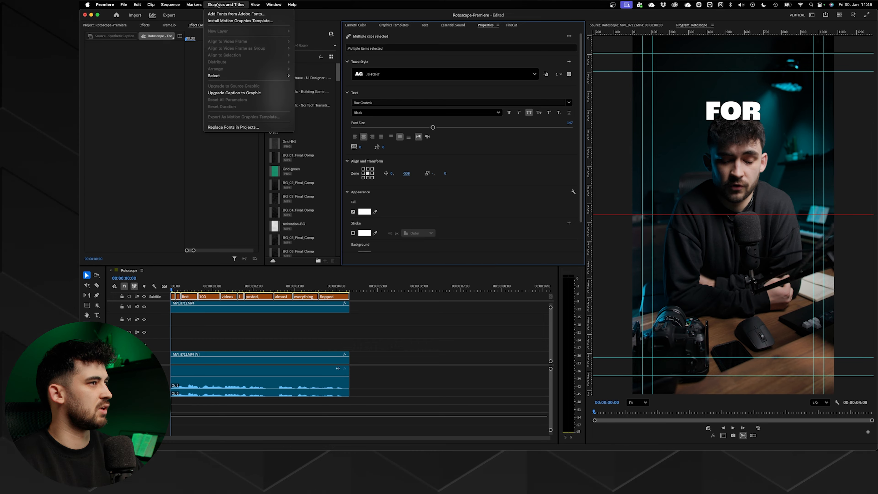
click(228, 94)
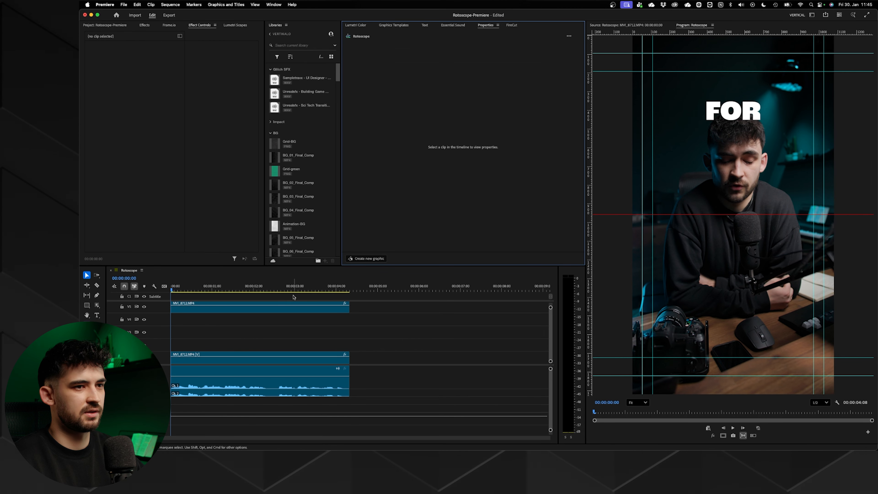
drag(397, 310, 148, 317)
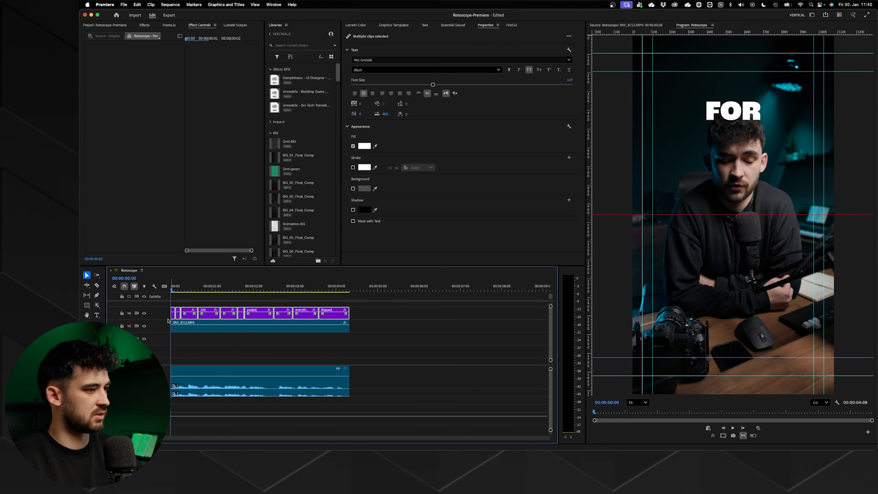
click(373, 318)
drag(392, 314, 163, 306)
drag(328, 319, 327, 338)
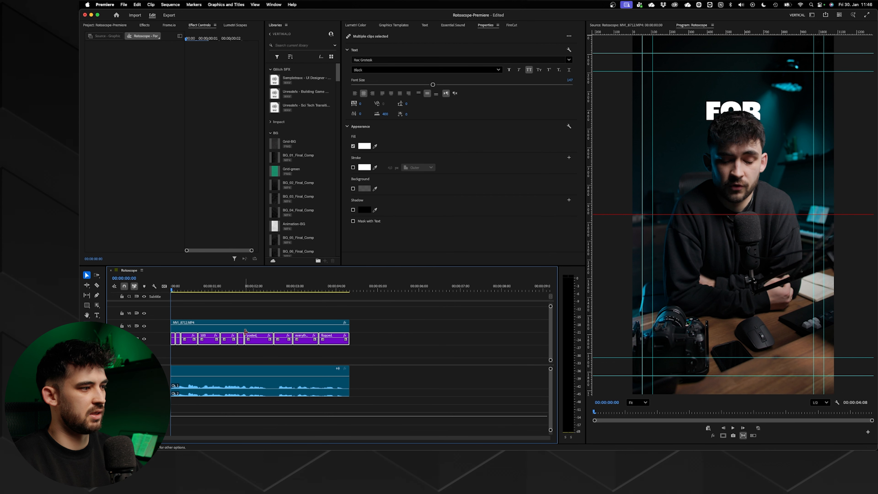
- Play the sequence from the start to check the captions behind the man, and return to the beginning
click(249, 328)
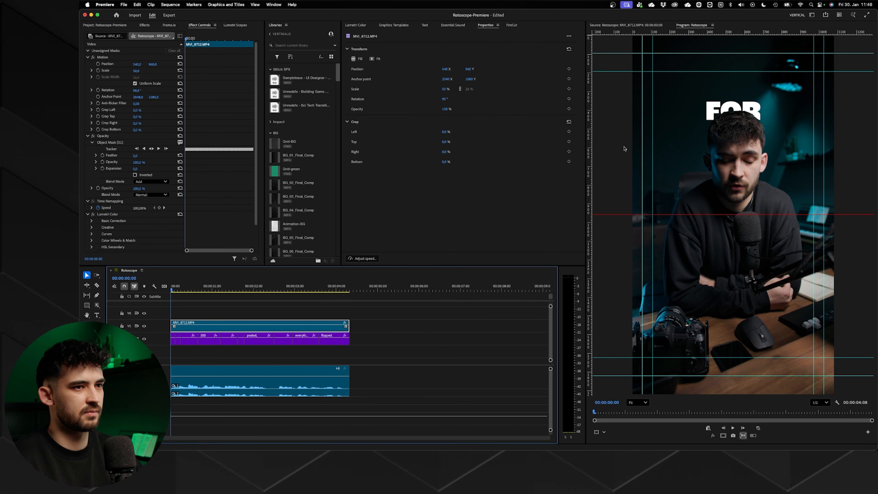
click(379, 315)
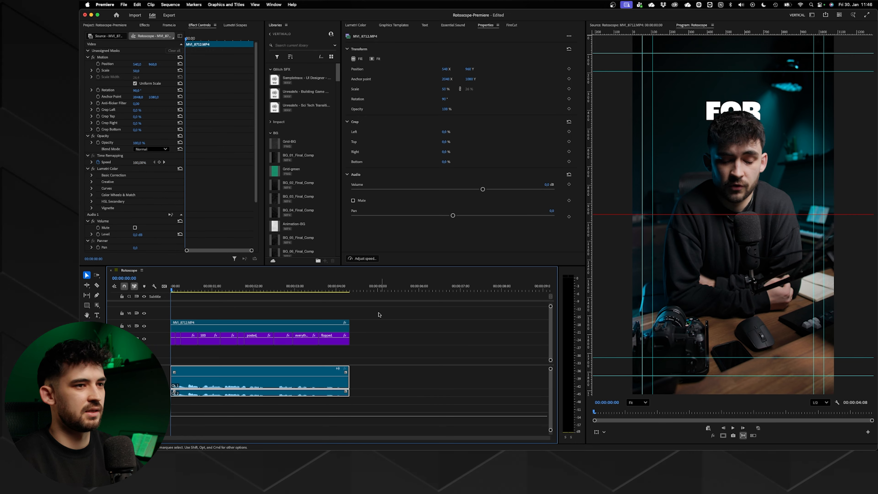
key(space)
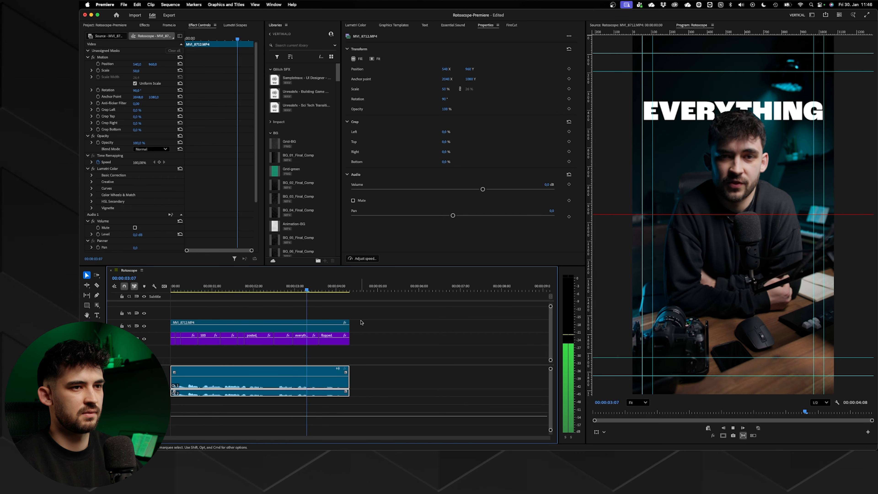
key(Home)
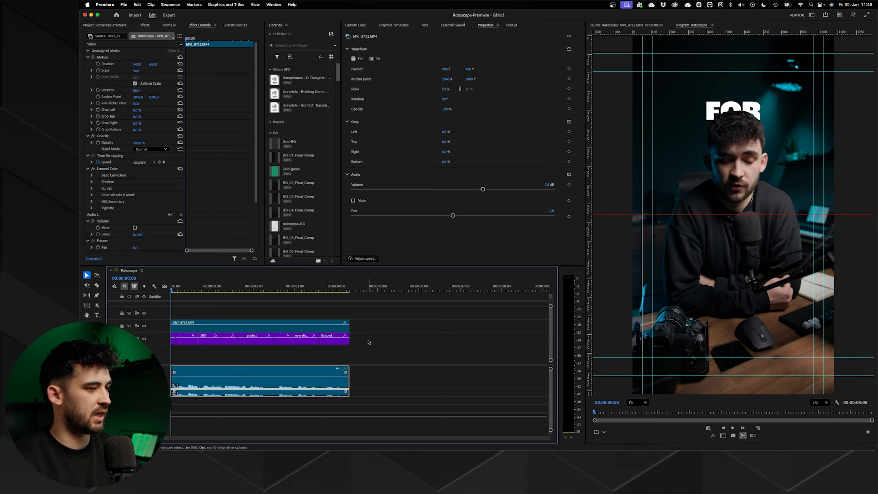
- Stagger the "first", "100" and "videos" captions on separate tracks with a shared end, arranging "FIRST 100" on a line above "VIDEOS"
key(backslash)
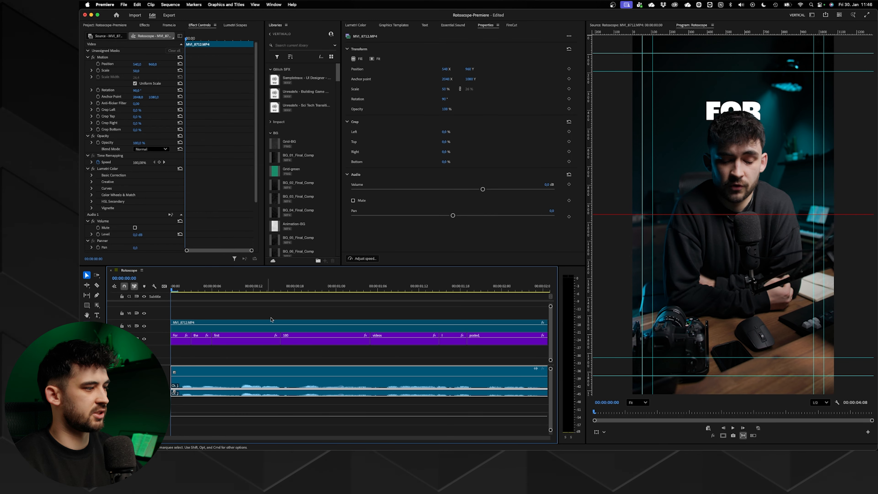
key(space)
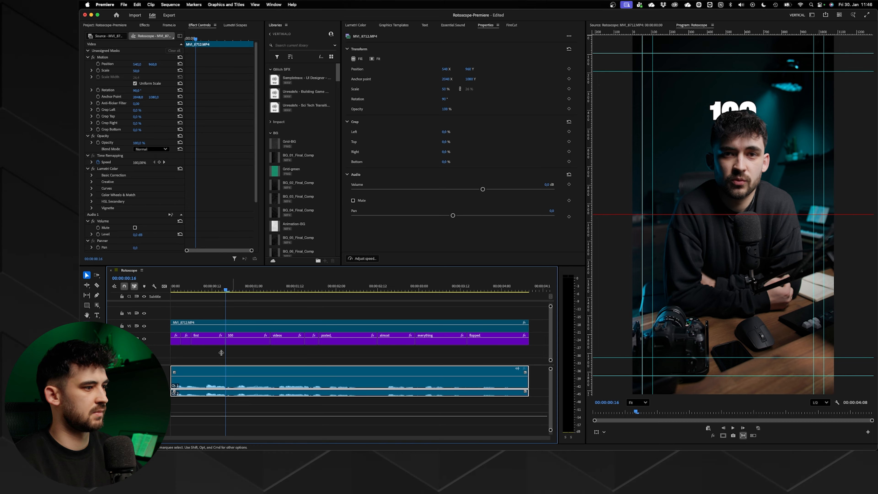
click(205, 290)
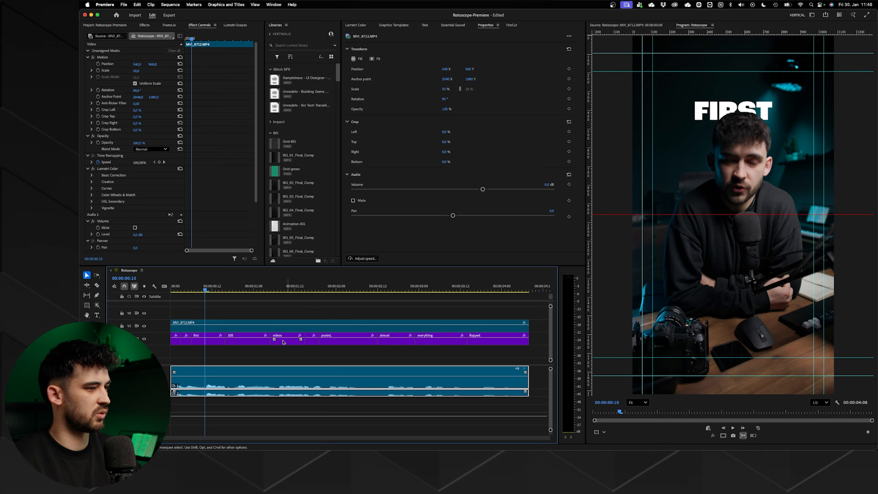
click(209, 337)
drag(712, 114, 687, 100)
drag(241, 331, 241, 344)
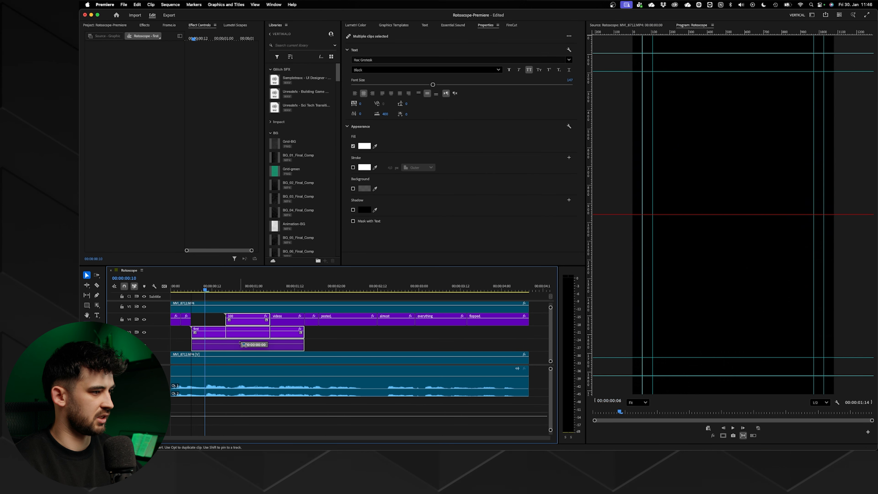
key(space)
click(724, 95)
drag(724, 95, 724, 89)
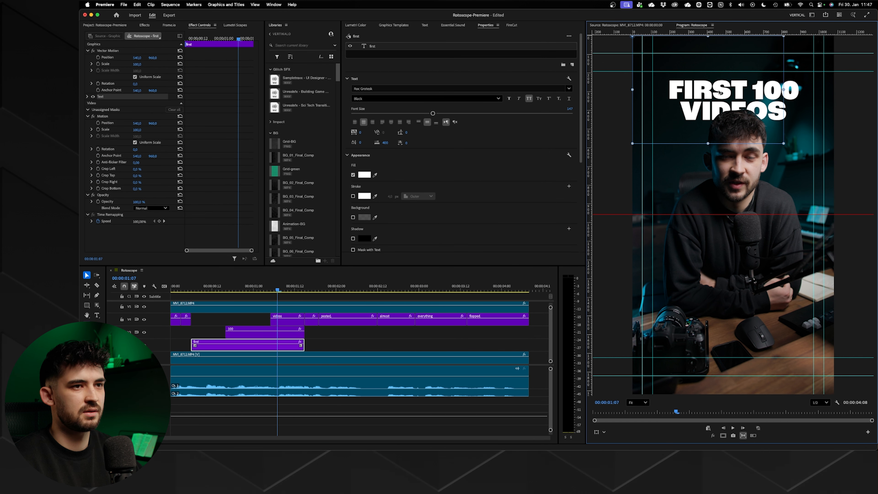
click(465, 334)
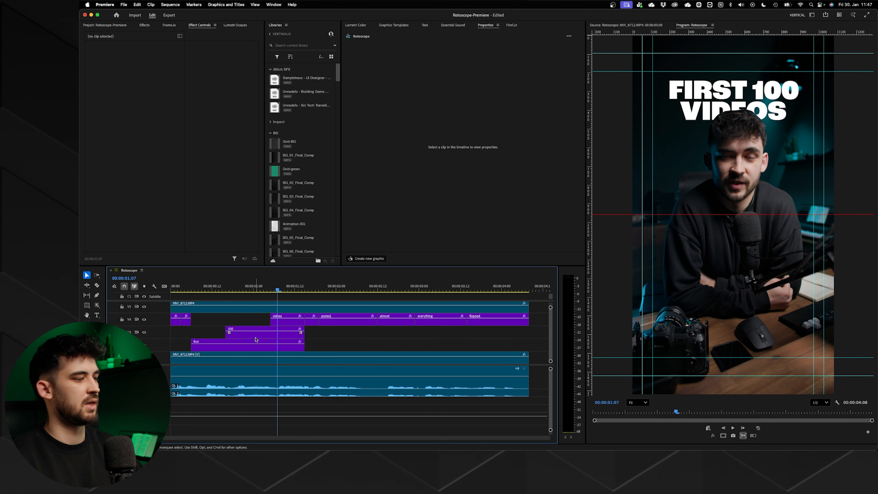
- Apply the Font-SlideUp preset from the Drag and Drop folder to the "first", "100" and "videos" captions and play the animation
drag(242, 323, 289, 346)
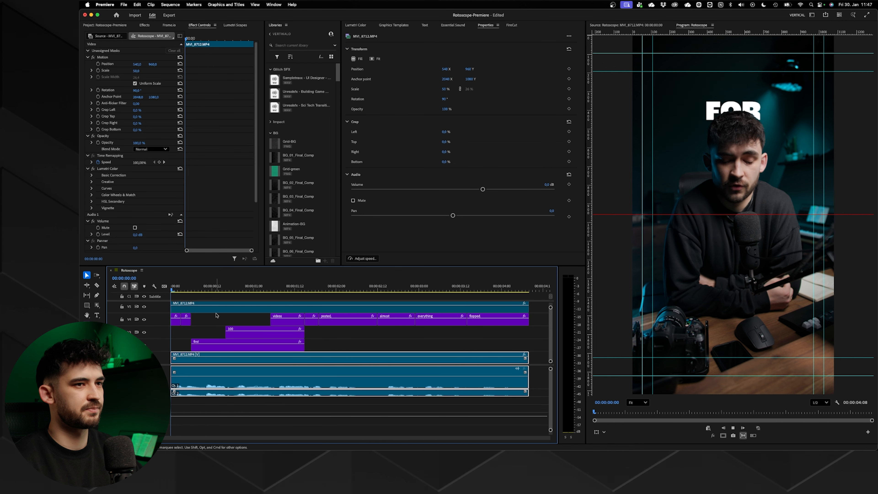
click(145, 25)
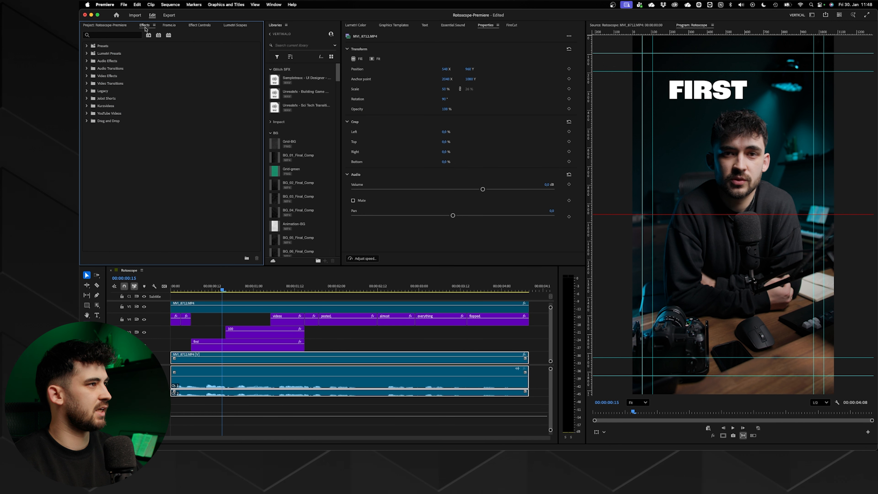
click(87, 121)
scroll(107, 166, down, 2)
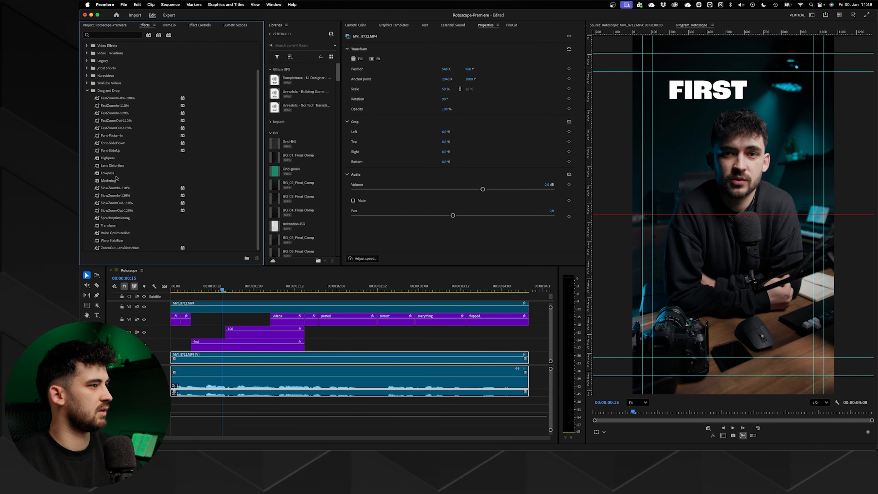
click(113, 152)
drag(209, 318, 286, 340)
drag(112, 150, 249, 332)
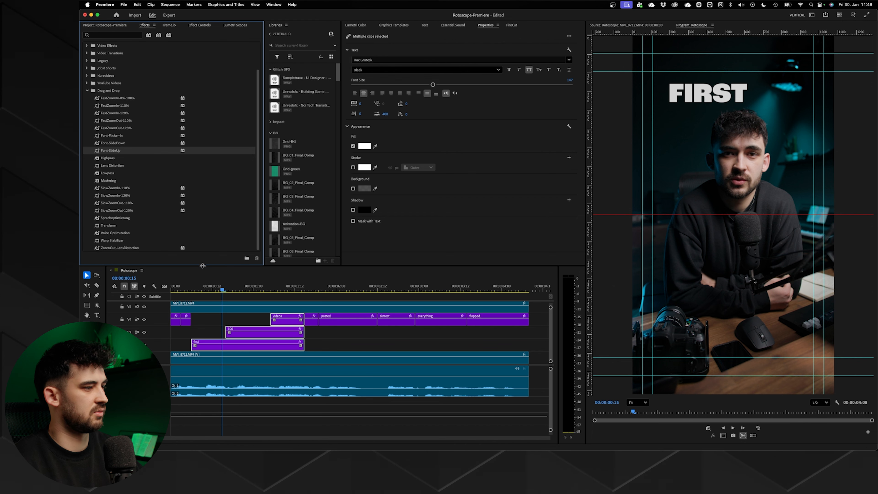
drag(201, 290, 152, 294)
key(space)
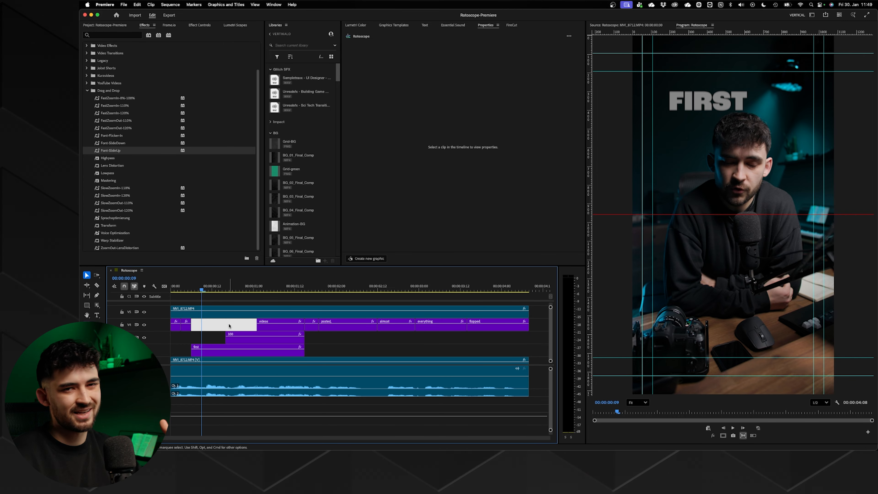
- Add the Font-Flicker-In preset to the "first", "100" and "videos" captions and preview the combined animation
drag(230, 325, 272, 353)
click(232, 327)
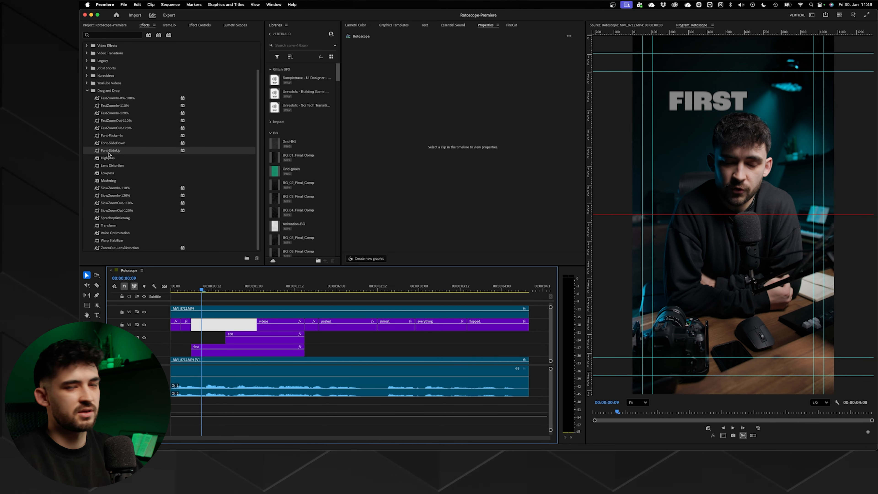
click(95, 135)
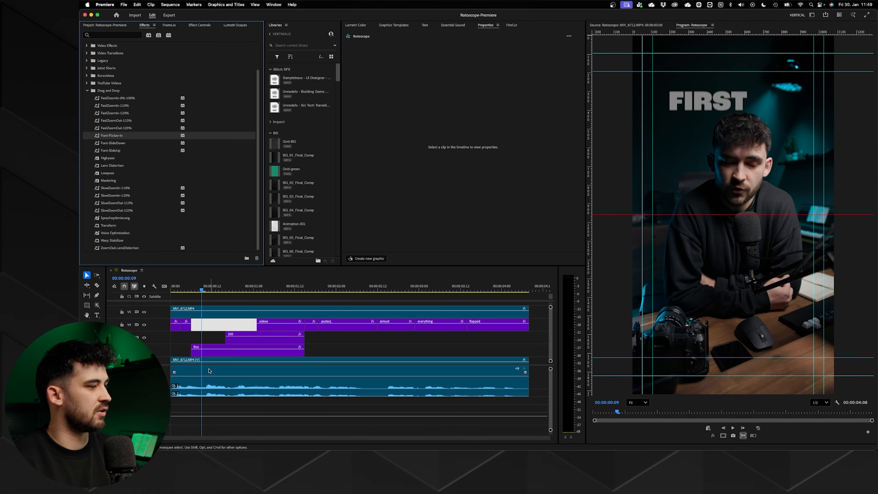
drag(229, 326, 295, 352)
drag(121, 138, 251, 343)
click(192, 288)
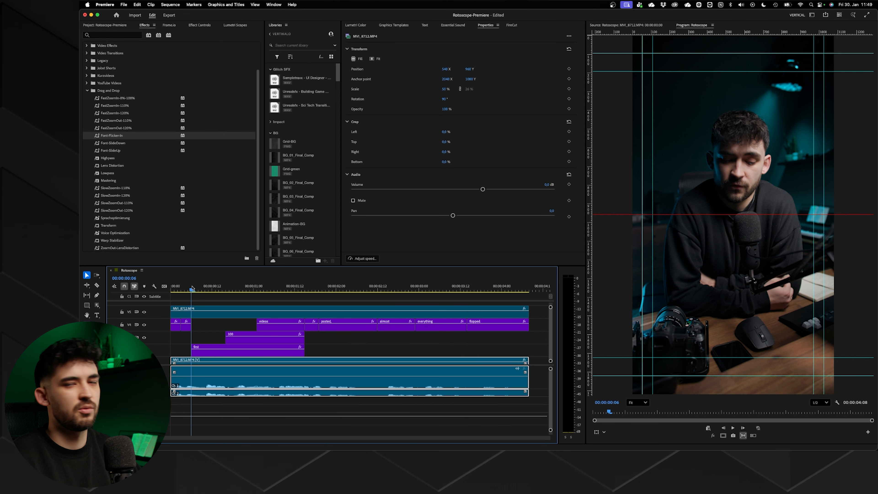
key(space)
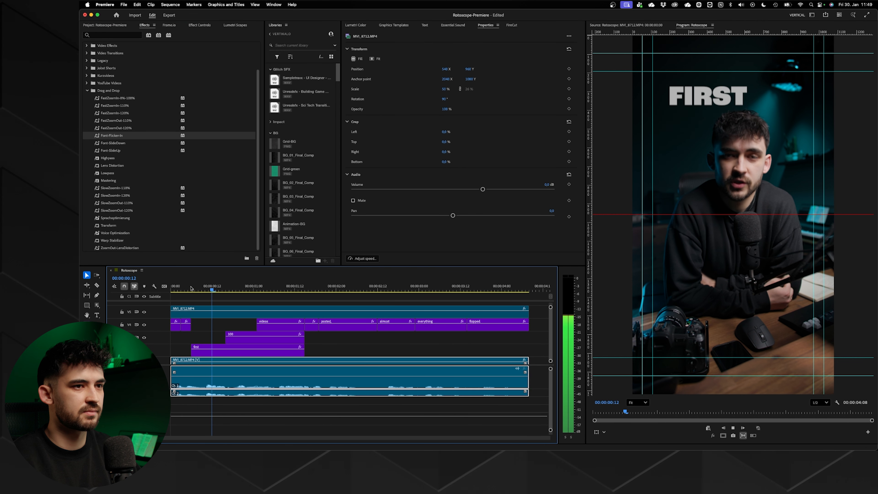
drag(205, 287, 209, 288)
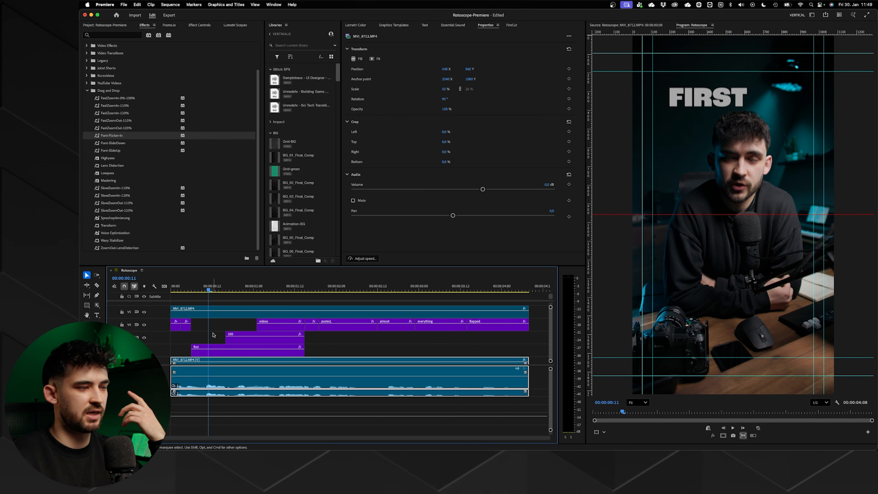
- Examine the Font-SlideUp position keyframes and velocity curve on the "first" caption, scrubbing between the first and last keyframes
click(213, 350)
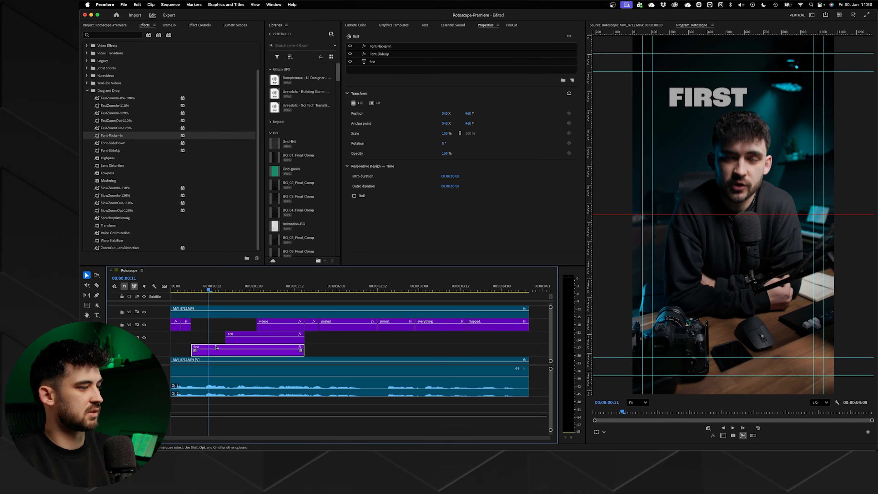
click(384, 55)
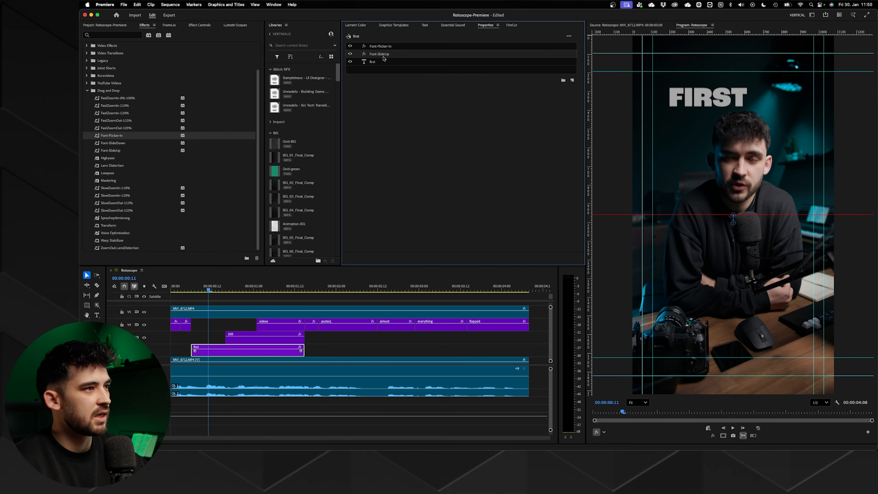
click(200, 25)
scroll(192, 139, down, 3)
click(121, 165)
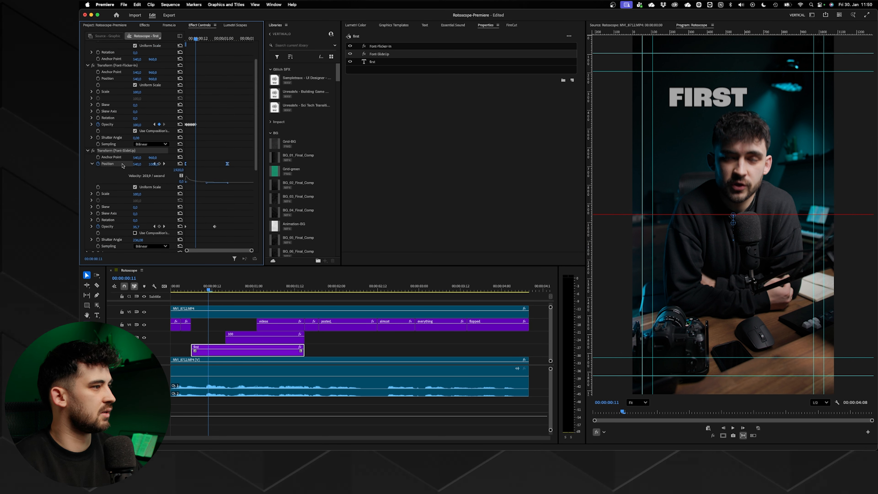
drag(195, 41, 184, 42)
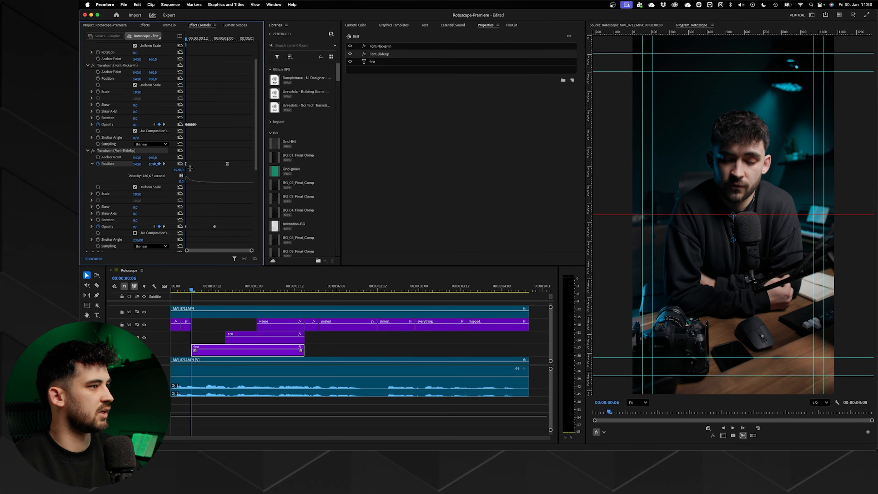
drag(186, 38, 229, 43)
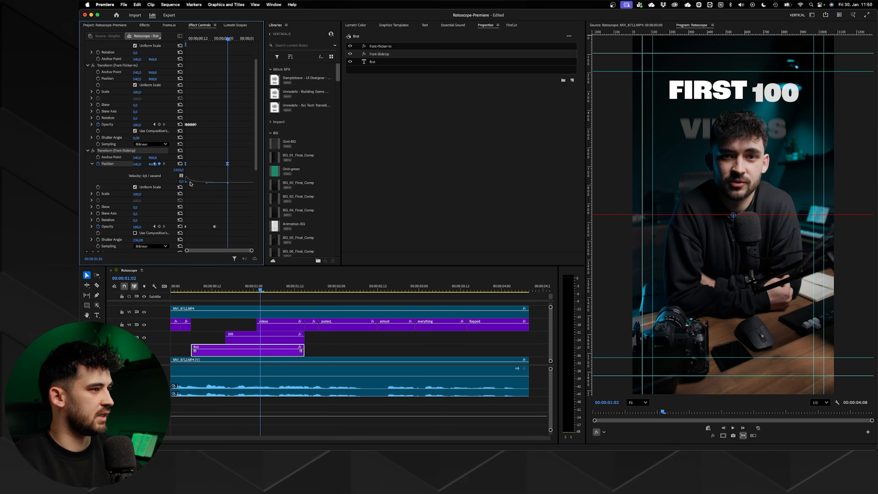
drag(187, 37, 228, 46)
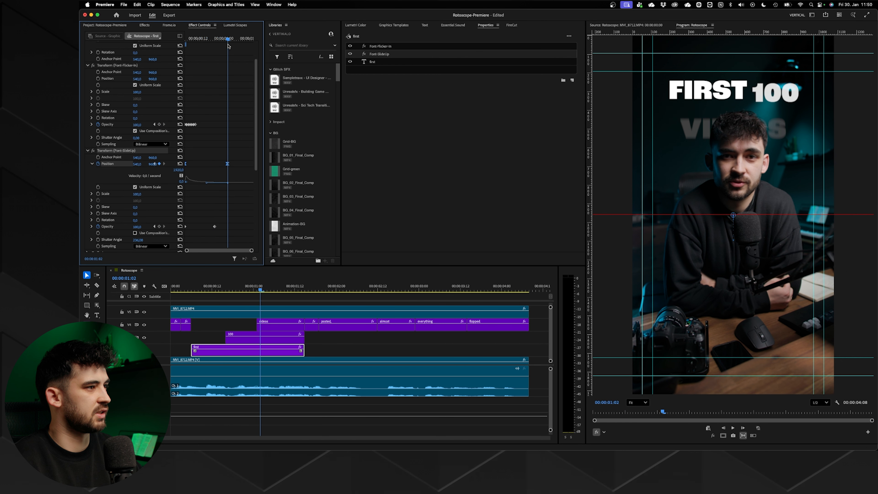
- Examine the "first" caption's Font-SlideUp opacity keyframes and shutter angle, along with the Font-Flicker-In opacity keyframes
click(105, 227)
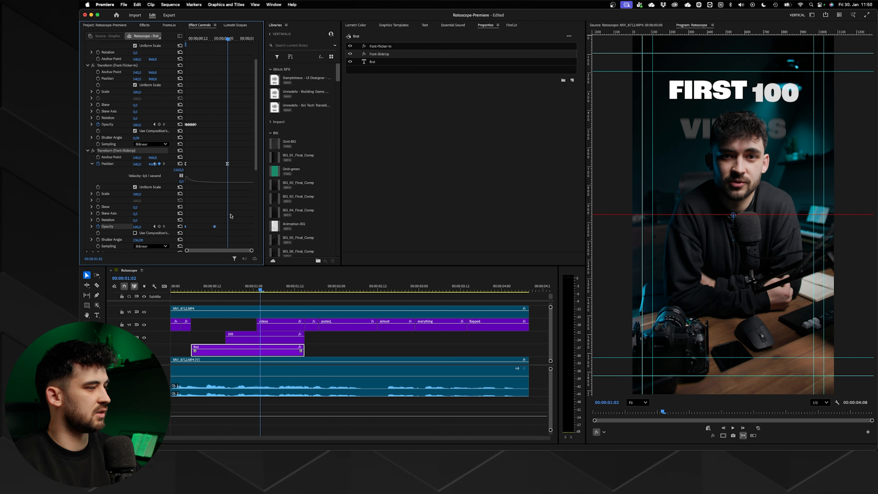
drag(195, 42, 214, 39)
scroll(137, 196, down, 3)
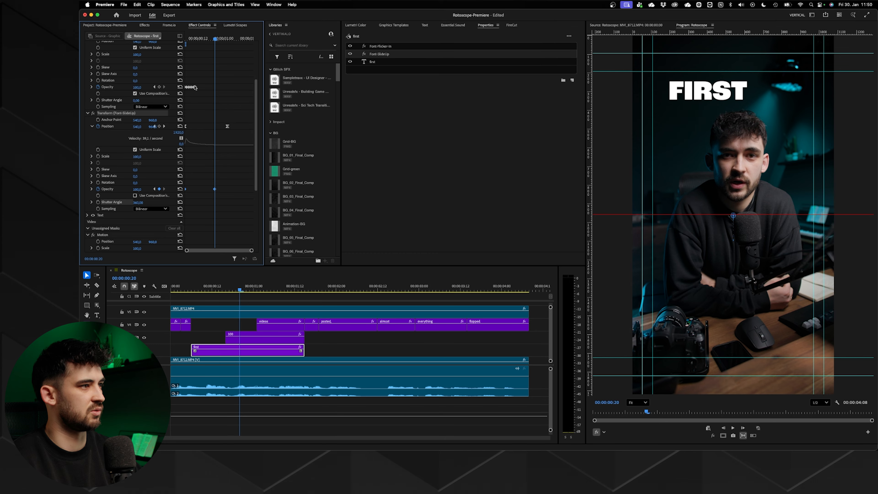
scroll(174, 187, up, 4)
click(174, 187)
key(Up)
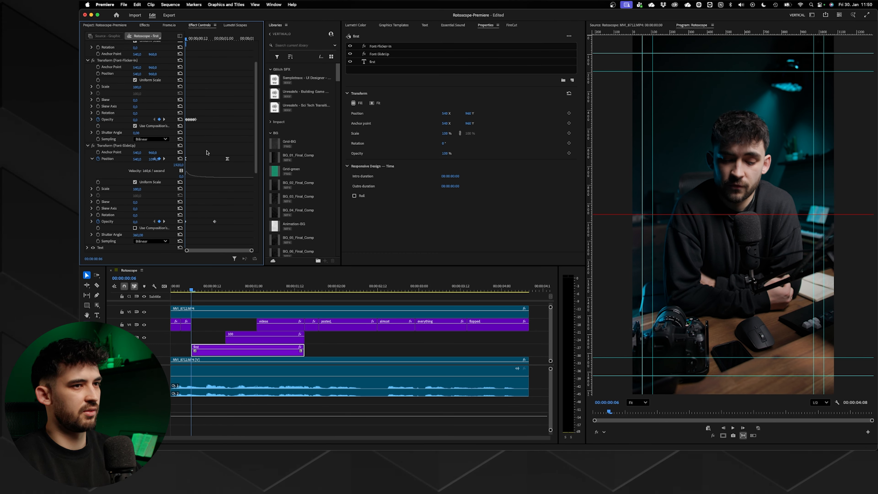
scroll(210, 152, down, 1)
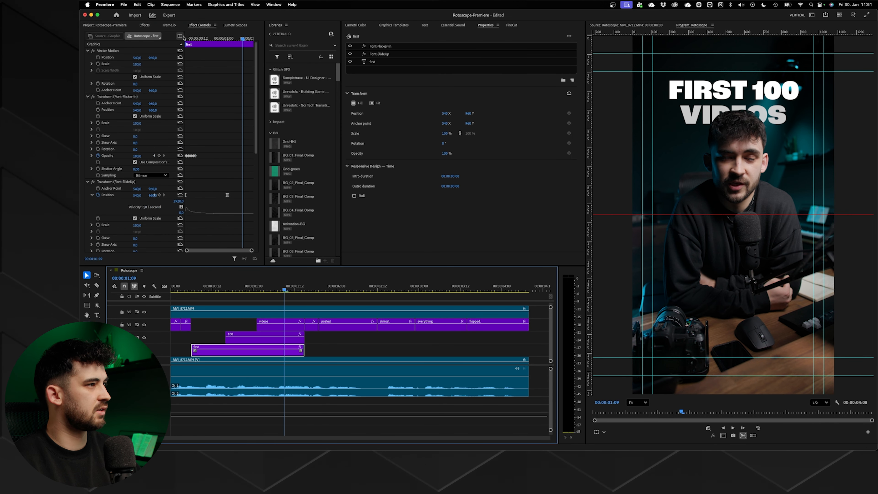
- Examine the Font-Flicker-In opacity keyframes on the "first" caption frame by frame and play the combined animation
click(171, 42)
key(Up)
click(118, 158)
scroll(206, 153, up, 5)
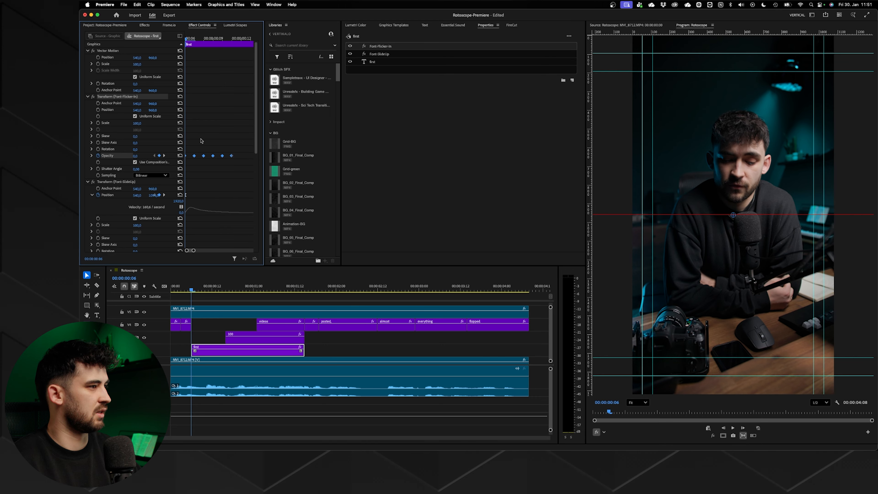
key(Right)
key(Right)
key(Right)
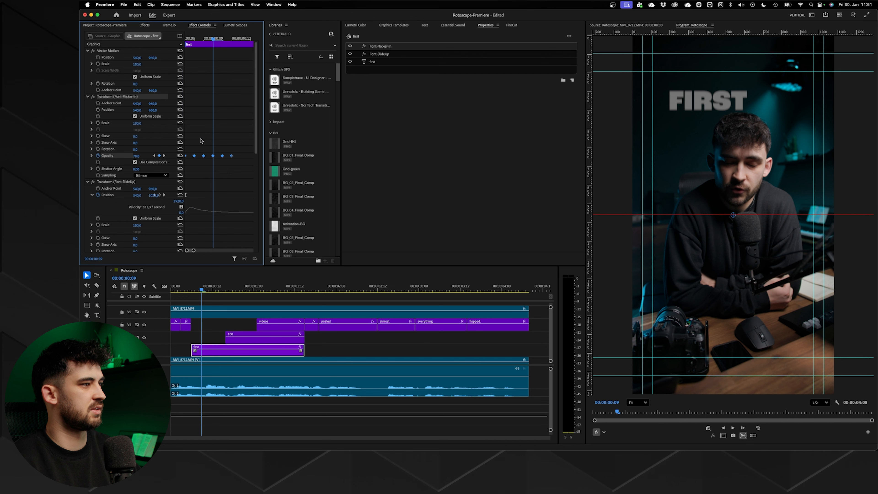
key(Right)
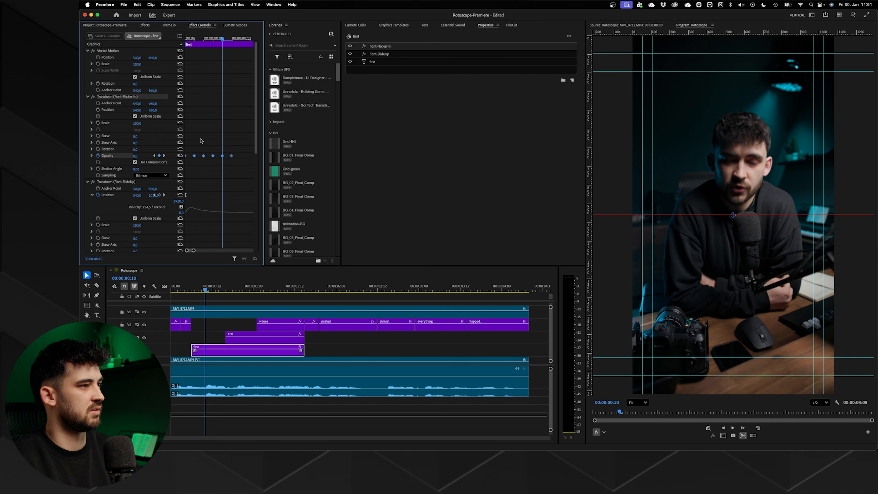
key(Right)
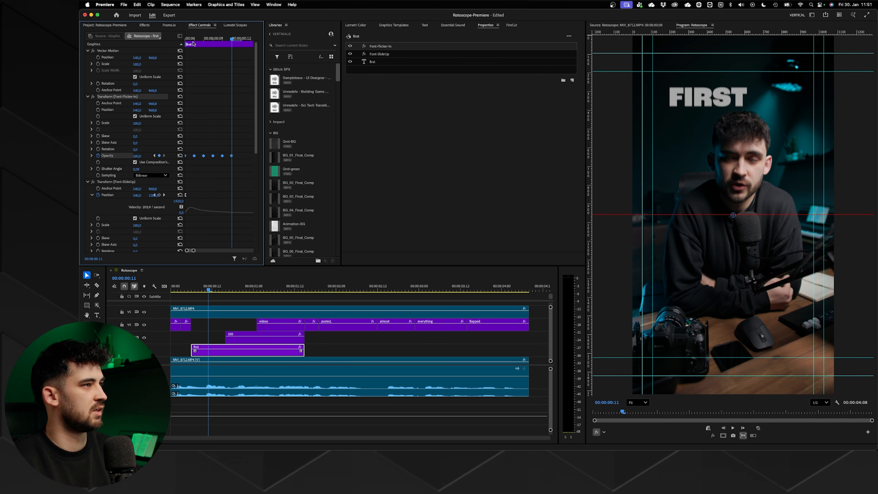
key(space)
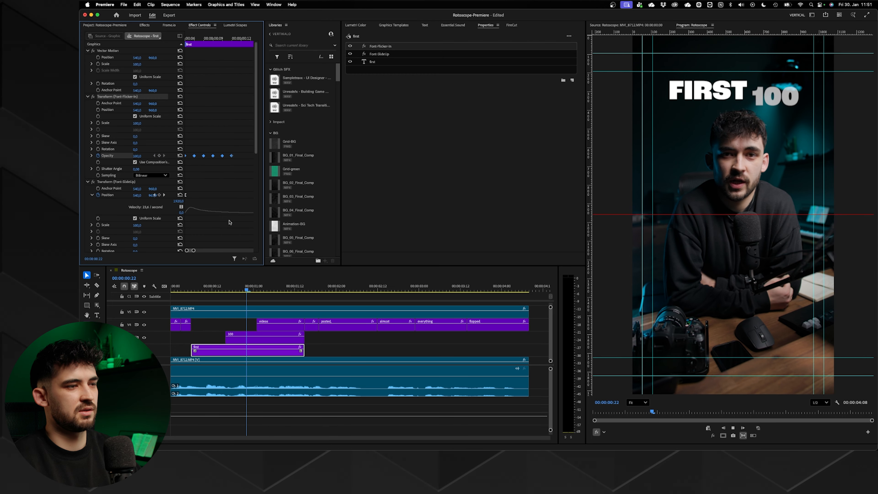
key(space)
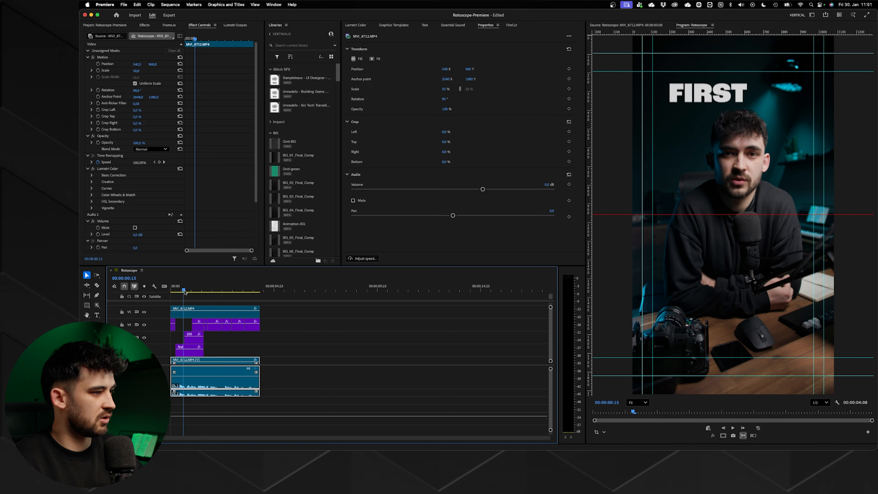
- Create an adjustment layer and place it above the cut-out footage, extended from the sequence start to about 3 seconds
key(backslash)
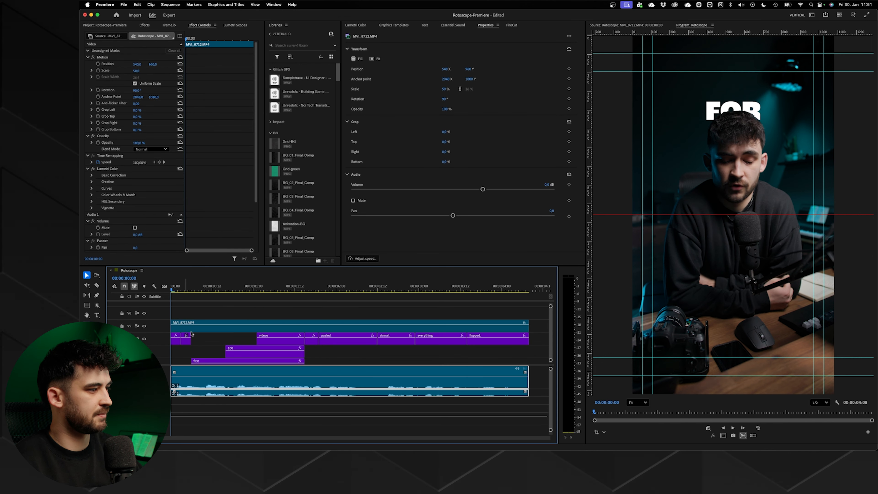
click(104, 25)
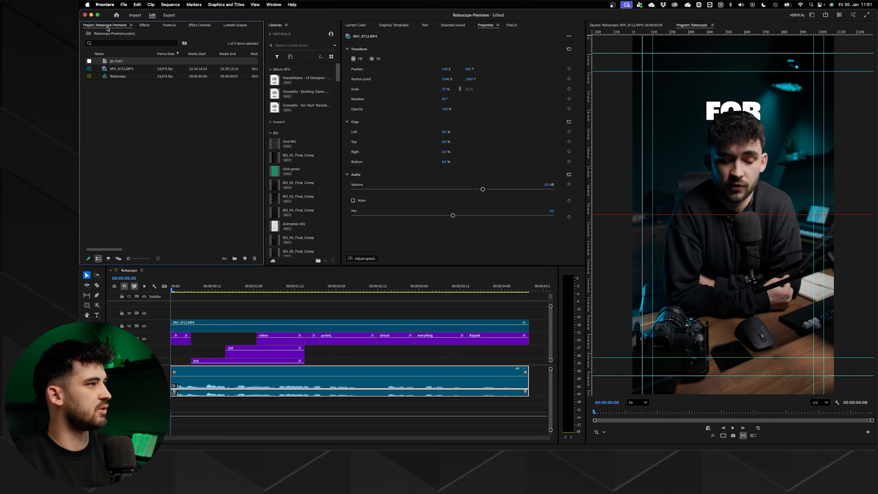
click(245, 259)
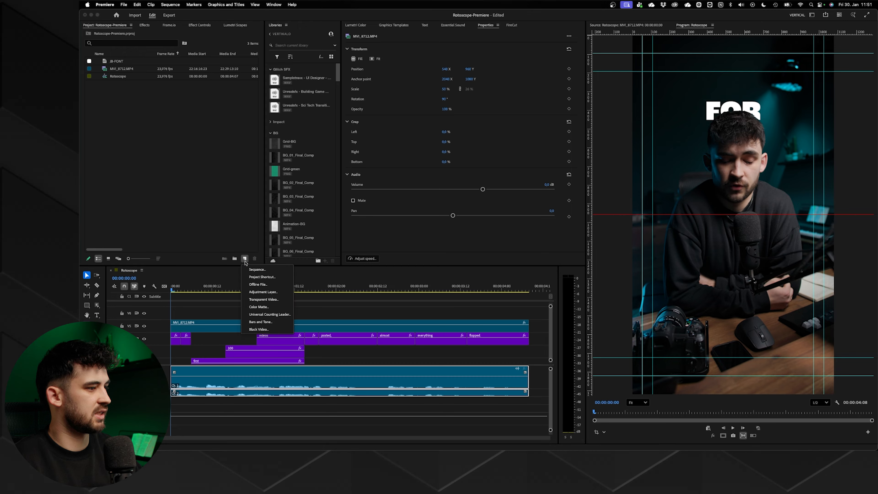
click(267, 294)
key(Return)
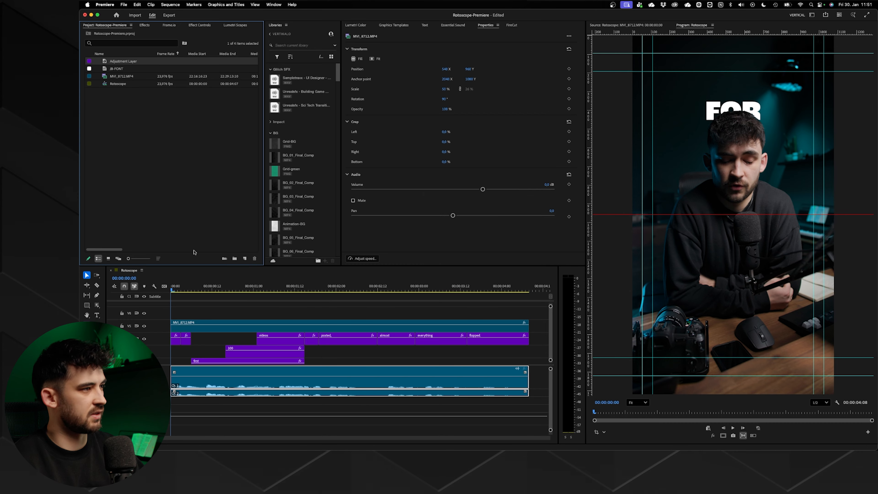
drag(151, 179, 184, 316)
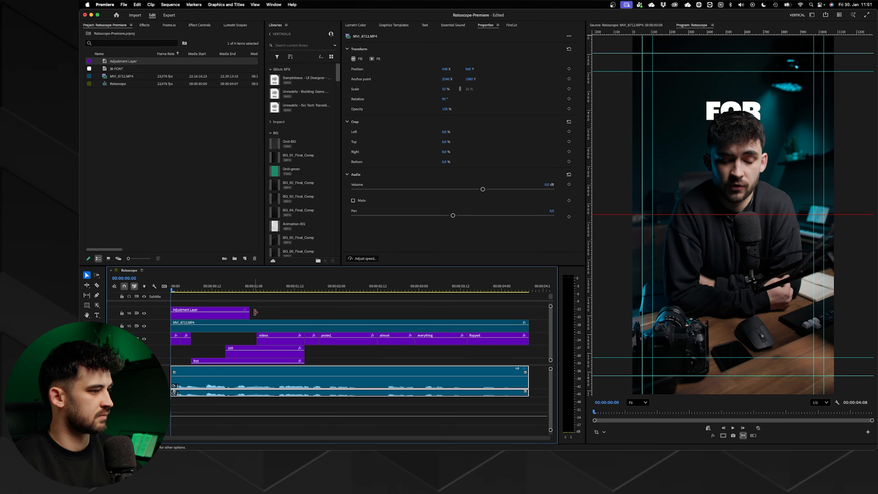
drag(250, 312, 418, 310)
click(184, 310)
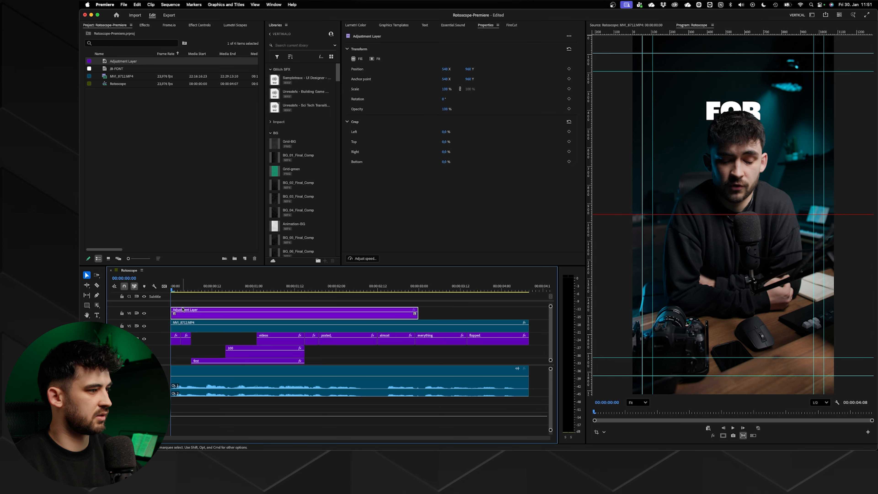
- Apply the ZoomOut-LensDistortion preset from the Drag and Drop folder to the adjustment layer and preview it
key(shift+7)
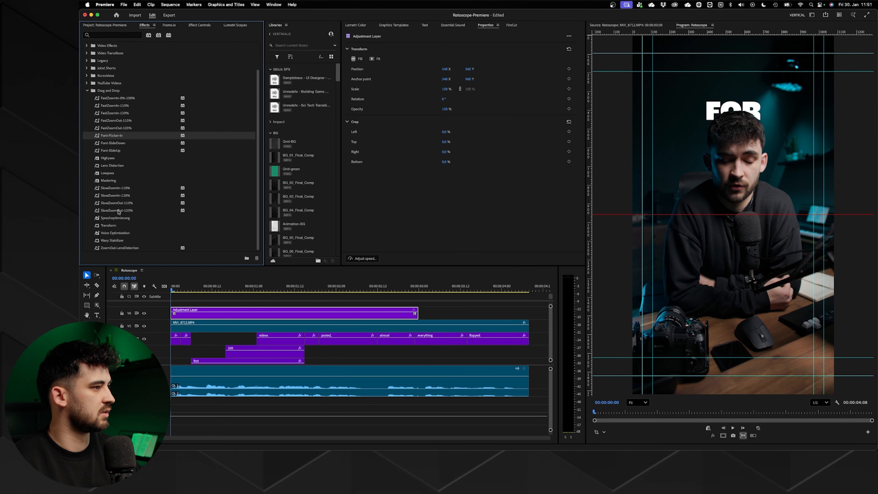
click(117, 247)
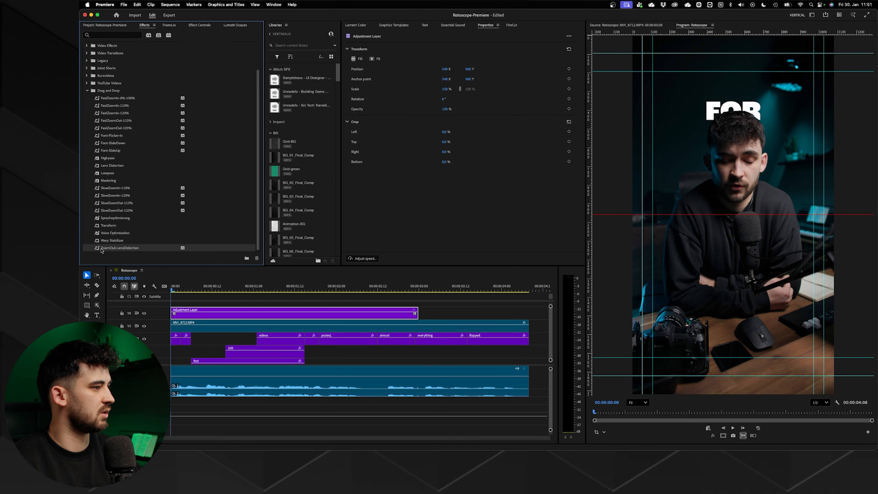
drag(193, 284, 196, 310)
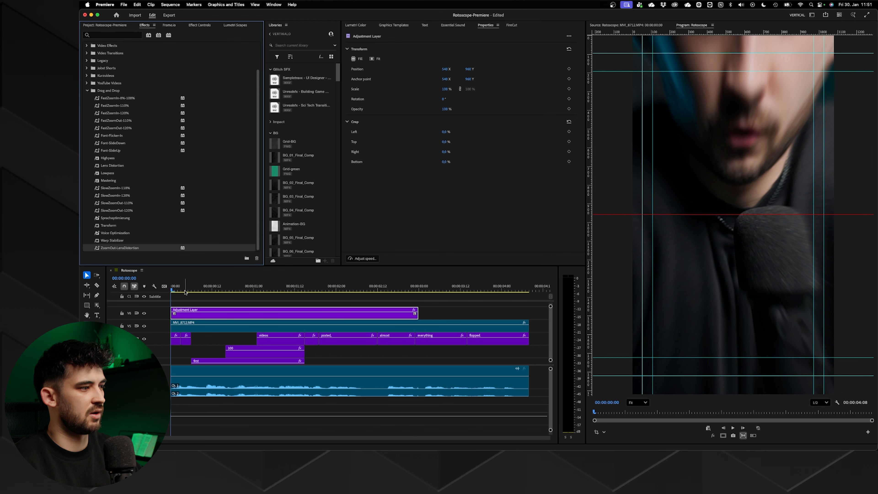
key(space)
key(space)
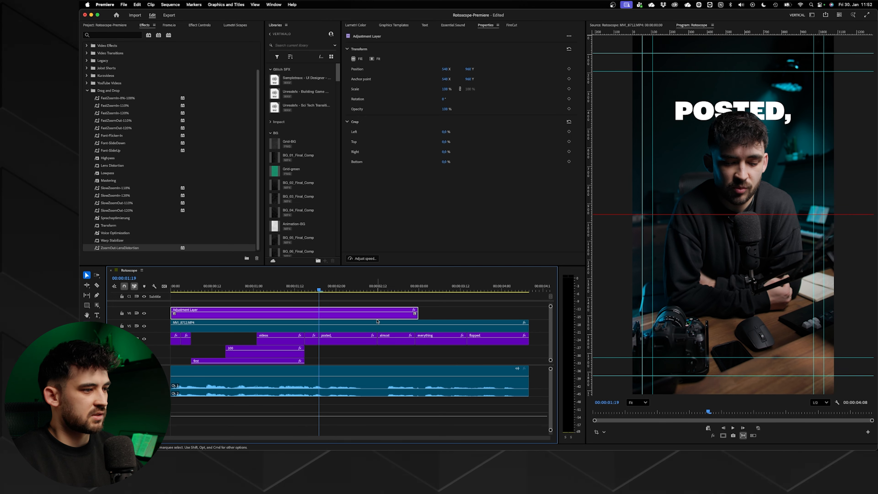
- Examine the Scale keyframes, velocity curve and shutter angle in the adjustment layer's ZoomOut-LensDistortion Transform effect
key(shift+5)
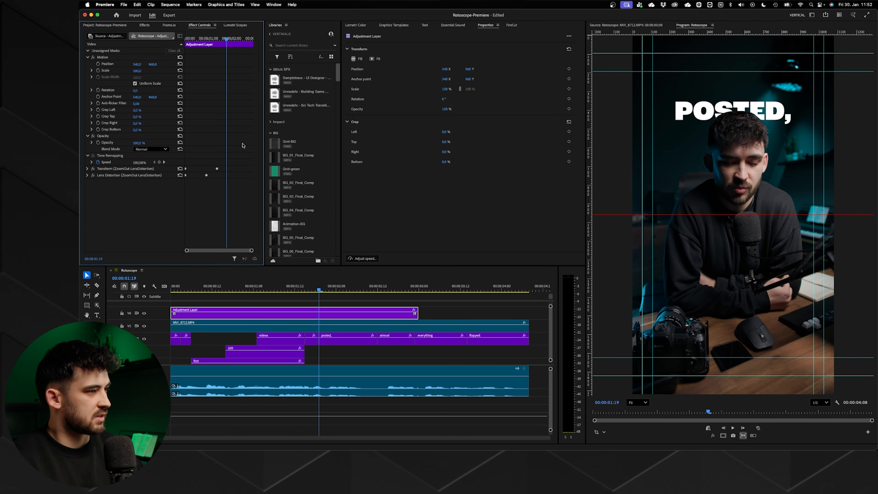
click(87, 168)
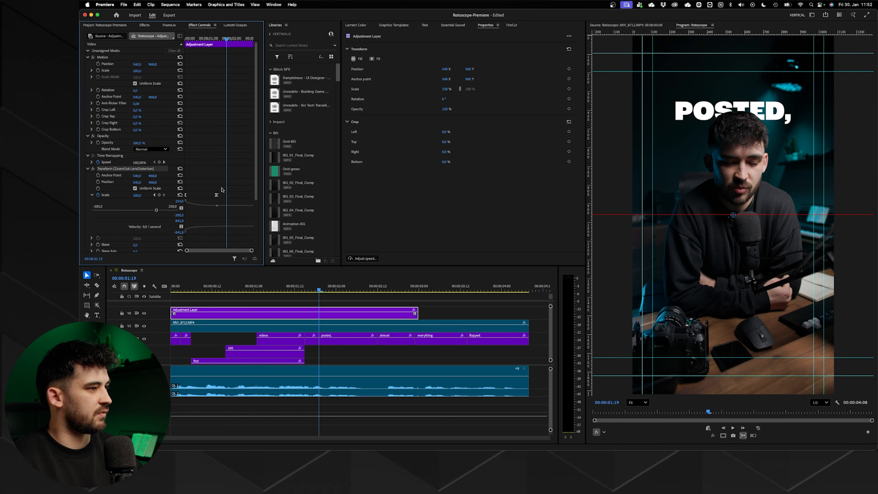
drag(192, 35, 226, 37)
scroll(195, 166, down, 3)
click(217, 151)
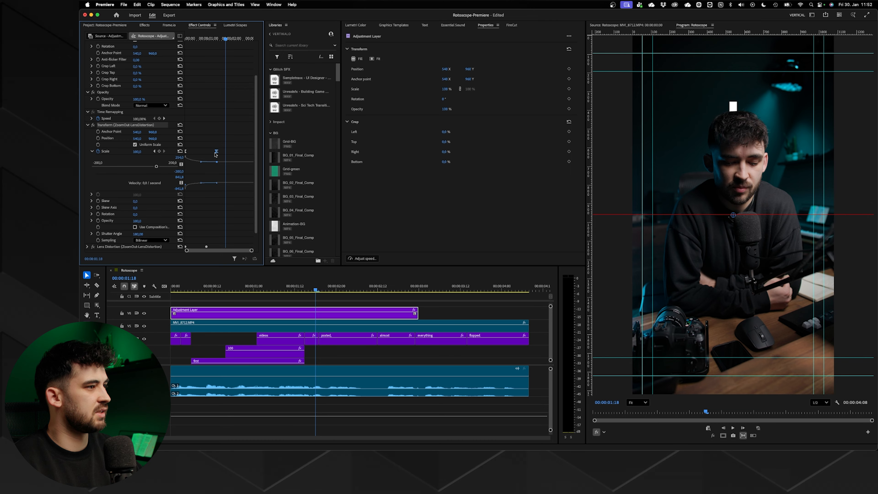
scroll(195, 190, down, 2)
- Search the effects library for "lens" to locate the Lens Distortion effect
click(118, 229)
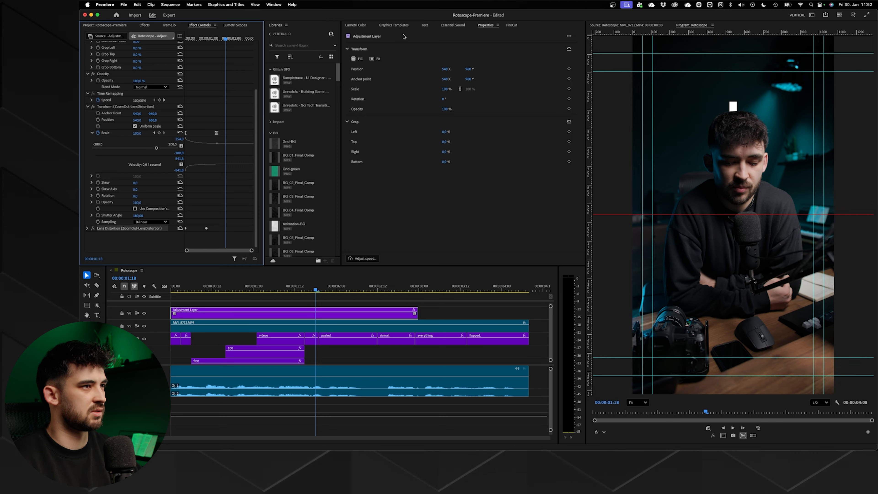
click(144, 25)
click(114, 35)
text(le)
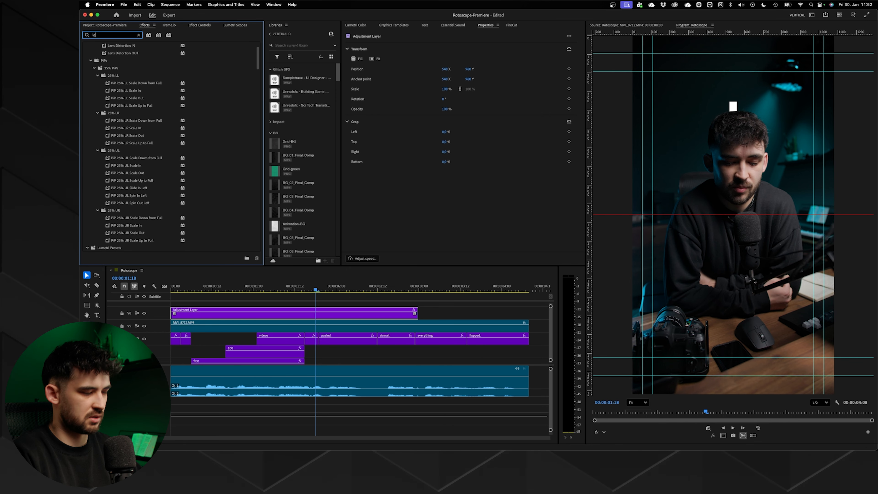
text(ns)
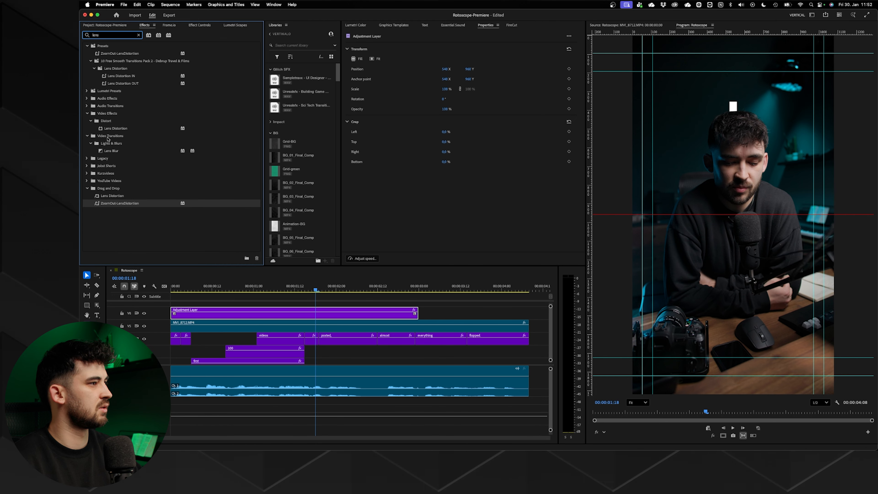
- Examine the Curvature keyframes and curve of the adjustment layer's Lens Distortion effect
click(199, 25)
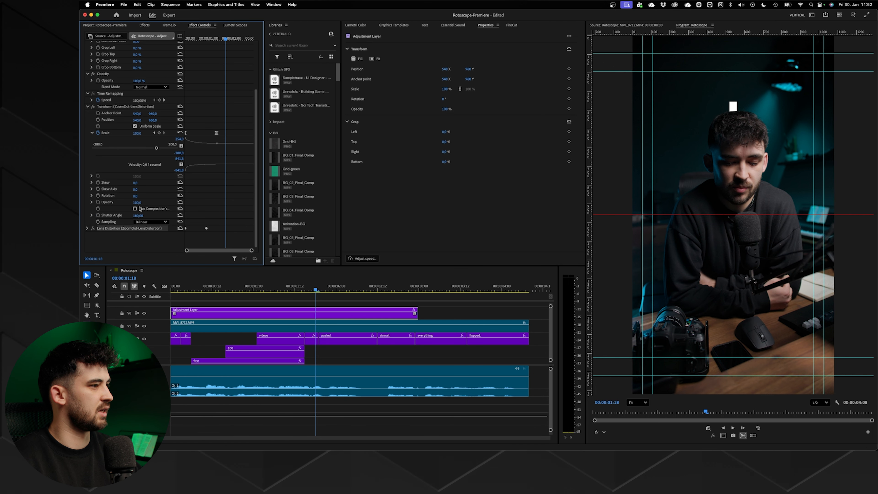
click(87, 229)
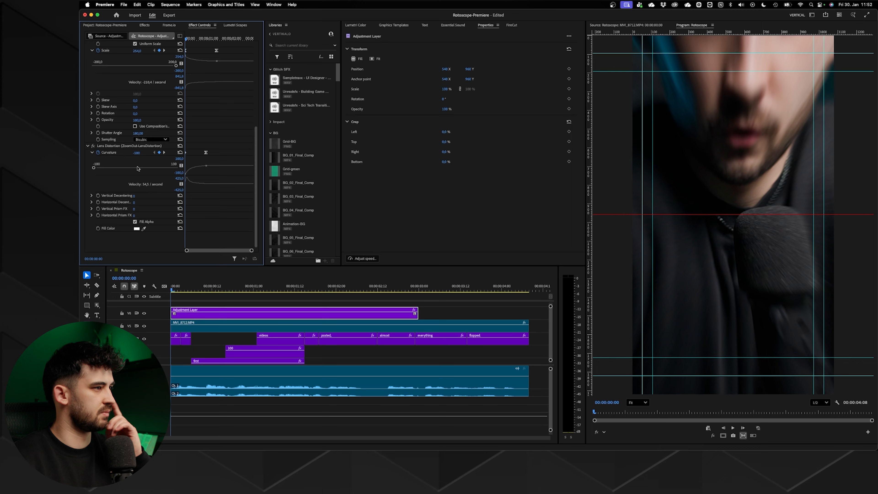
click(164, 153)
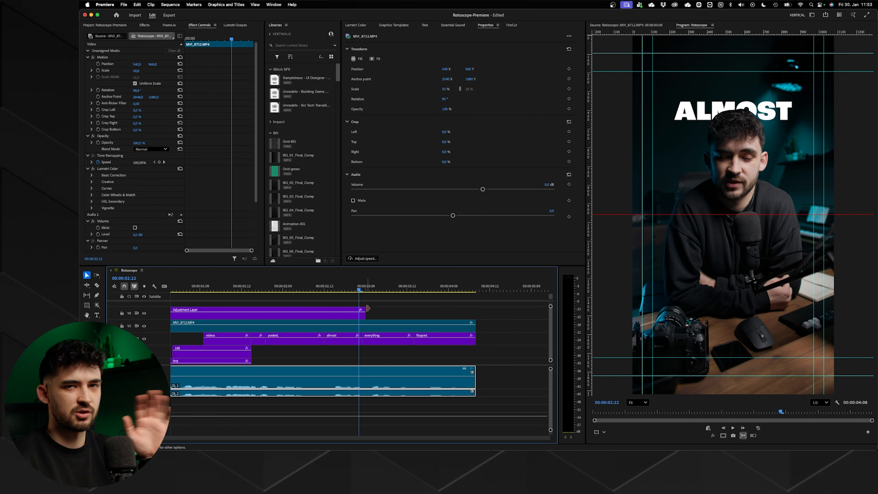
- Cut the masked MVI_8712.MP4 clip into five single-frame pieces starting at 00:00:03:02, over the "everything" caption
click(382, 315)
click(383, 326)
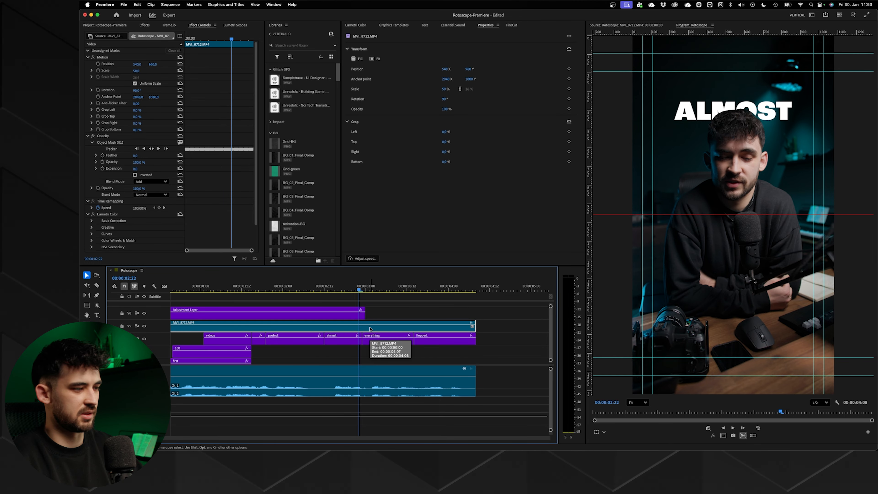
drag(367, 288, 314, 290)
key(space)
key(space)
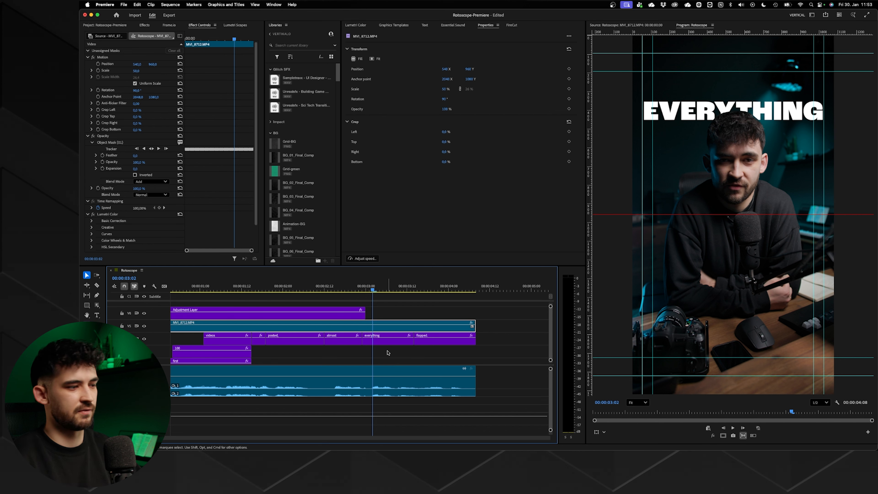
scroll(387, 352, up, 3)
key(c)
click(368, 329)
click(403, 328)
key(v)
- Turn the man into a white silhouette on the first single-frame piece by raising the Lumetri RGB curve's black point to maximum
click(372, 326)
click(365, 327)
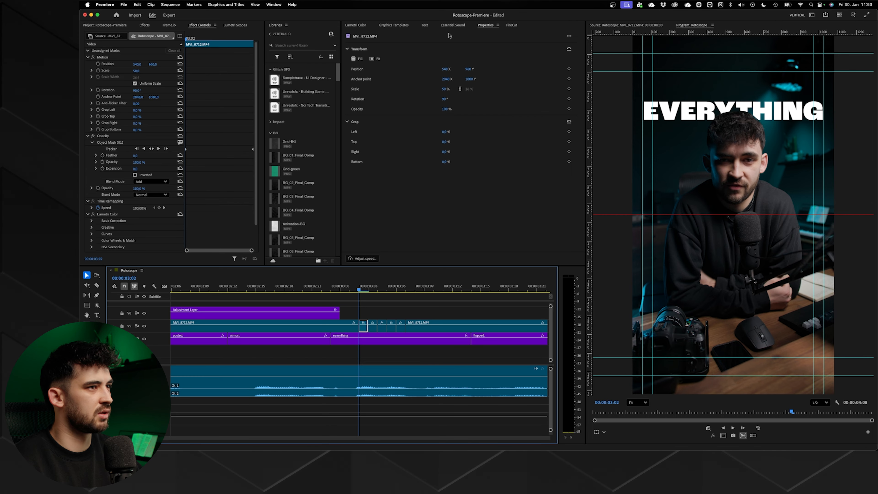
key(shift+l)
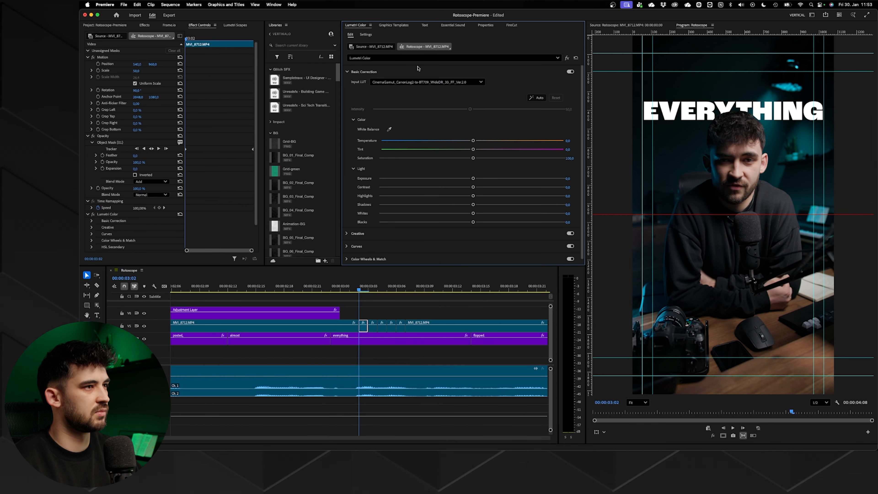
scroll(386, 216, down, 2)
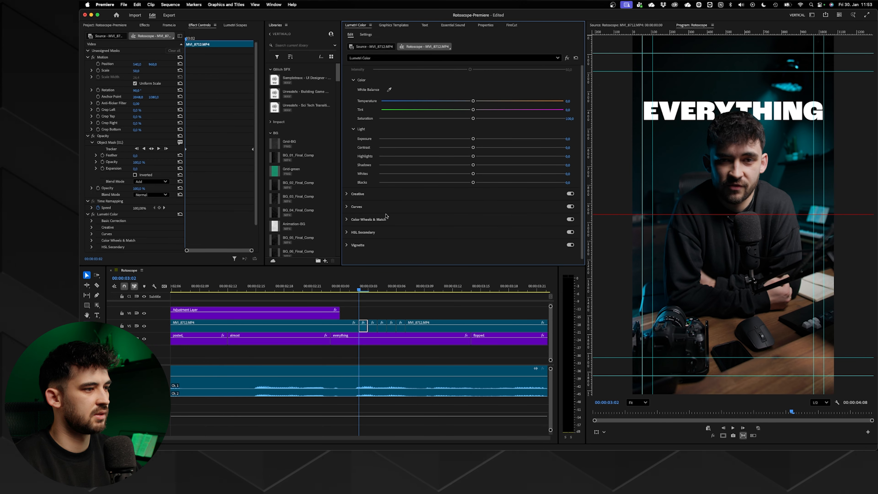
click(356, 208)
drag(382, 166, 342, 113)
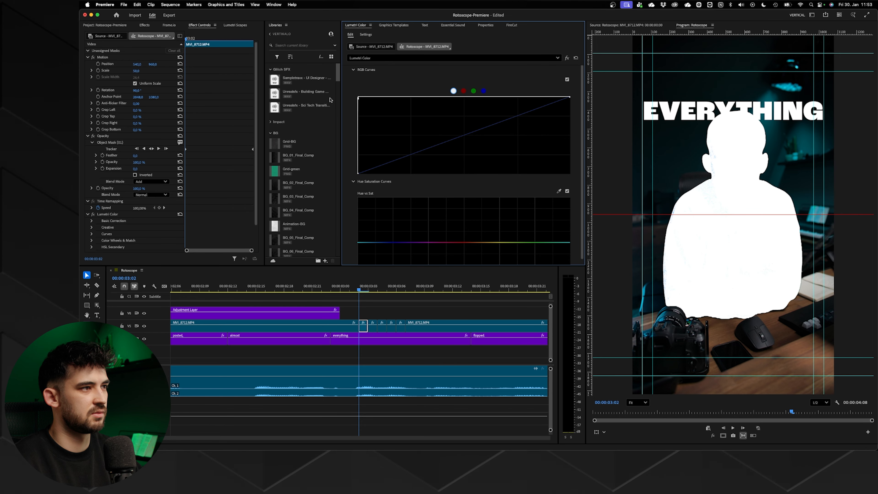
- Inspect the flash frames at 00:00:03:05 and 00:00:03:06 with their Lumetri Color effects, and play back the flash sequence
scroll(212, 201, down, 1)
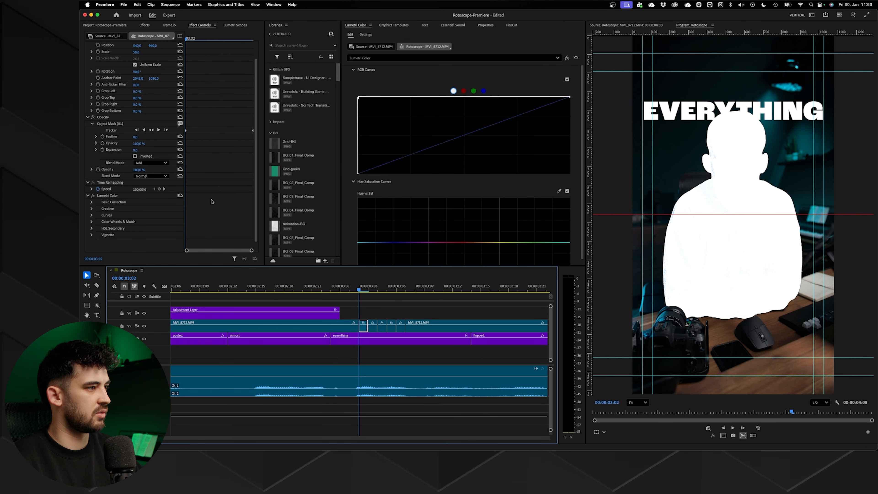
click(386, 289)
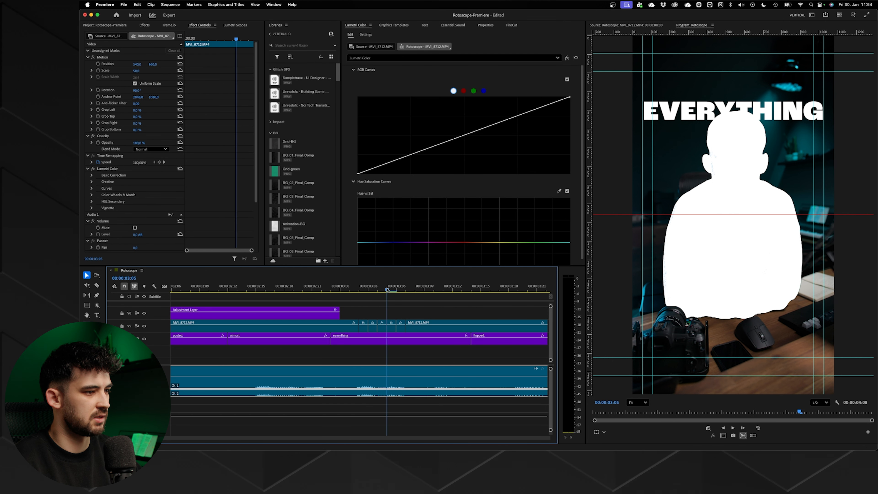
drag(387, 289, 397, 289)
click(400, 327)
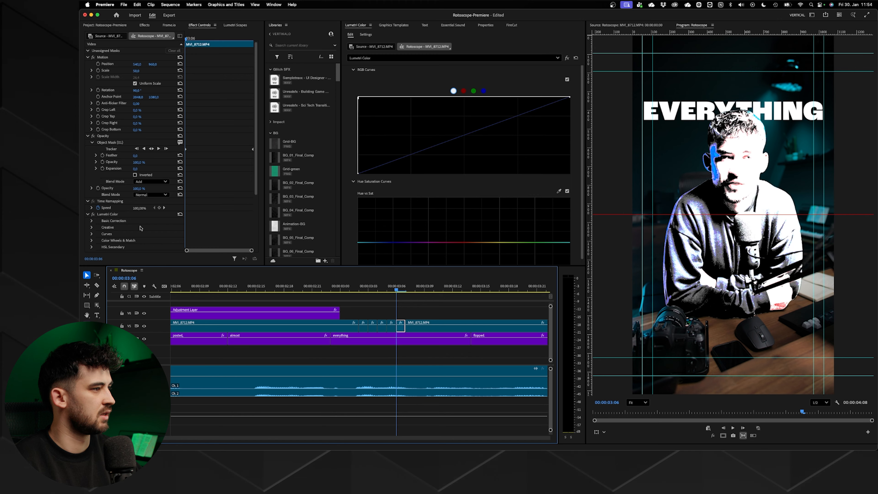
scroll(118, 218, down, 4)
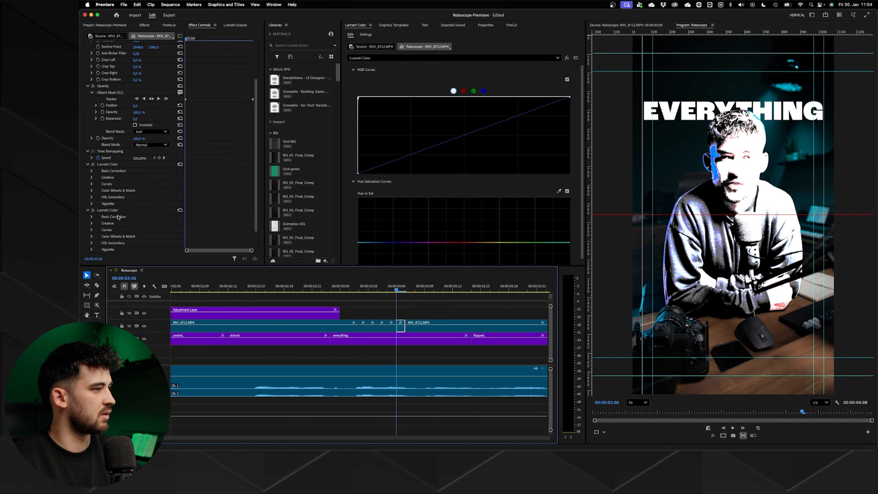
click(102, 164)
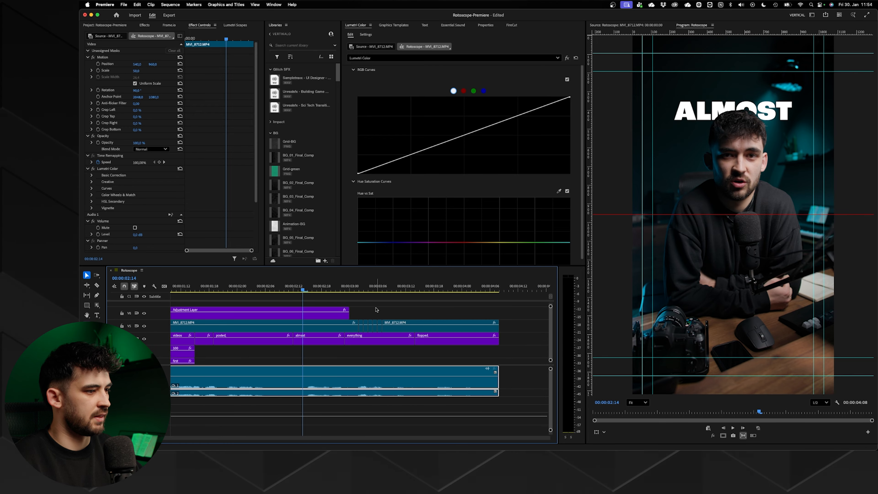
key(space)
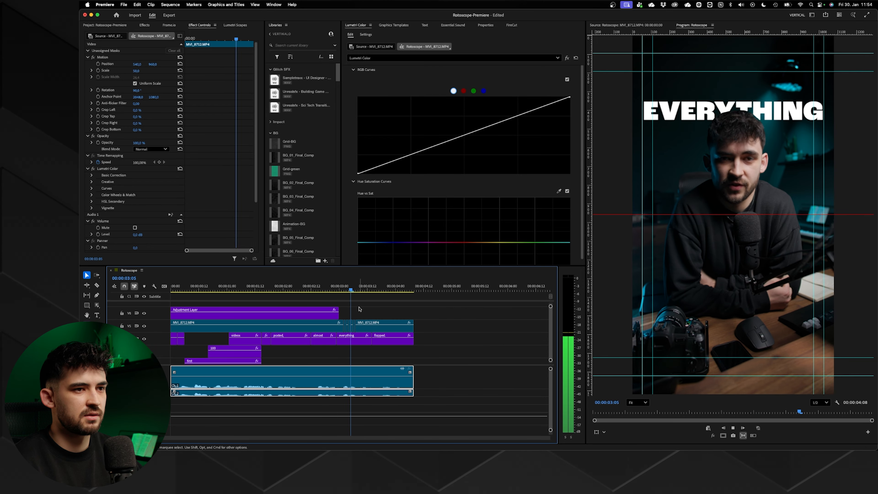
key(space)
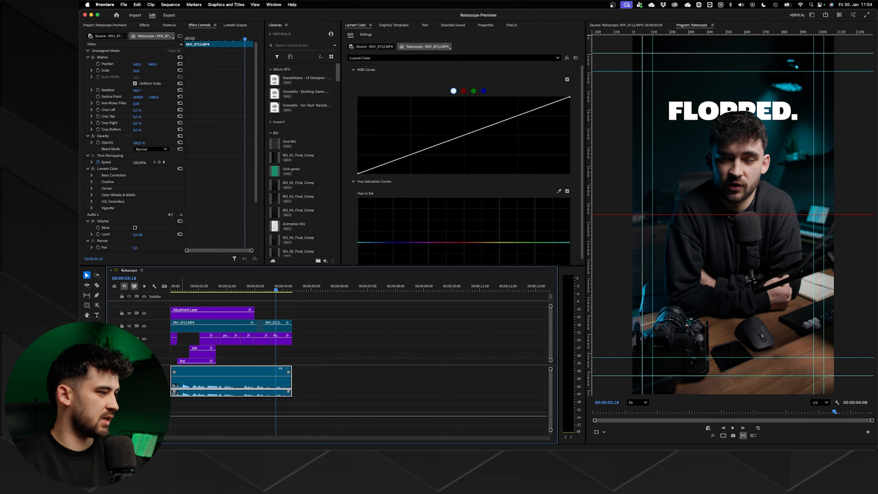